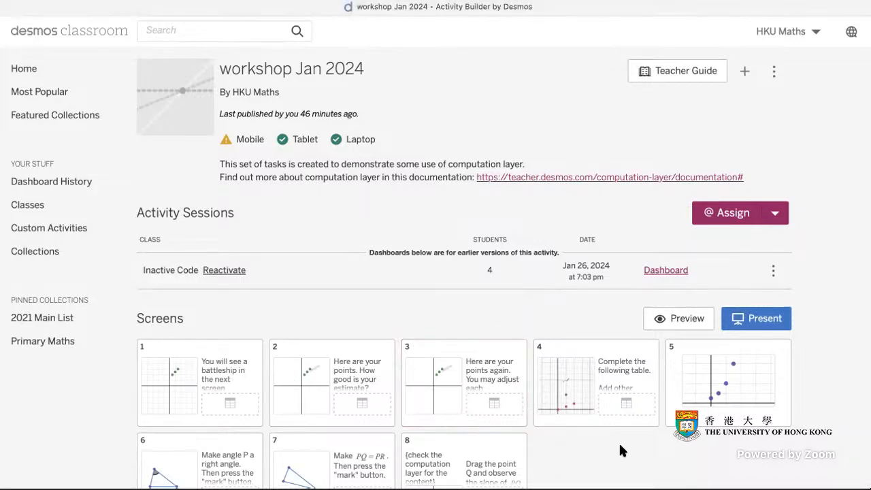
# - Preview the first three student screens of the activity and return to the first one
pyautogui.scroll(-2, 661, 443)
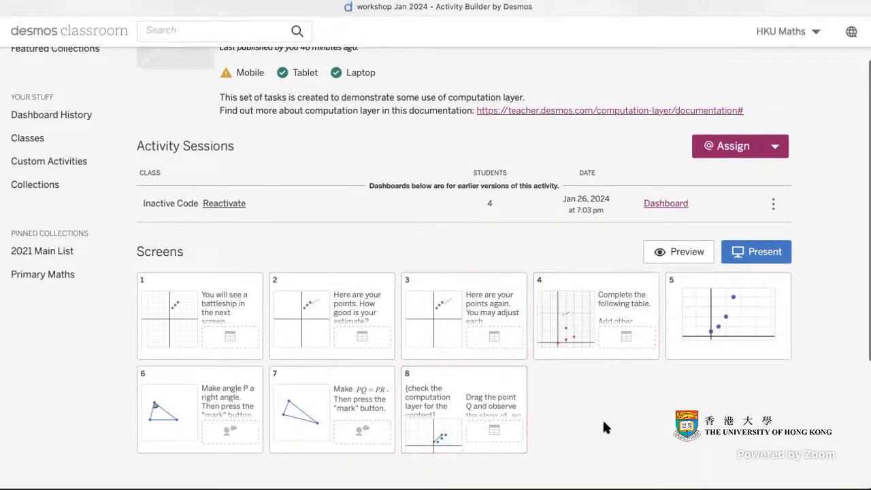
pyautogui.click(215, 313)
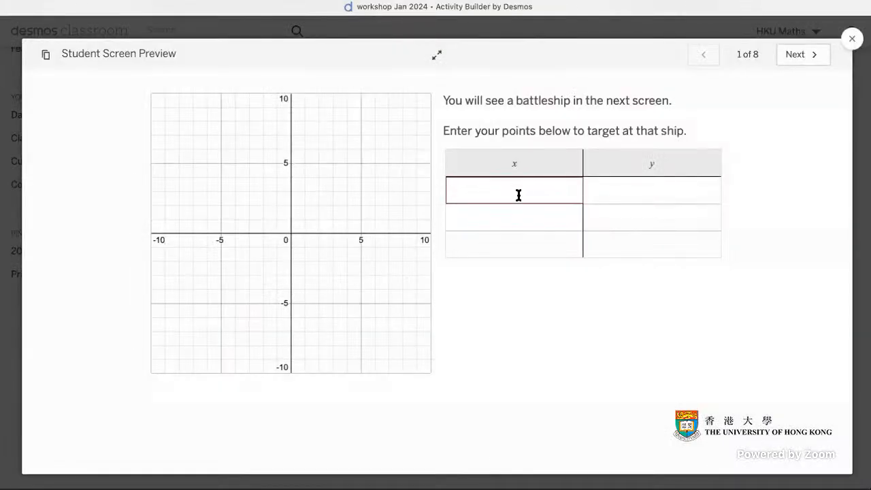
pyautogui.click(802, 61)
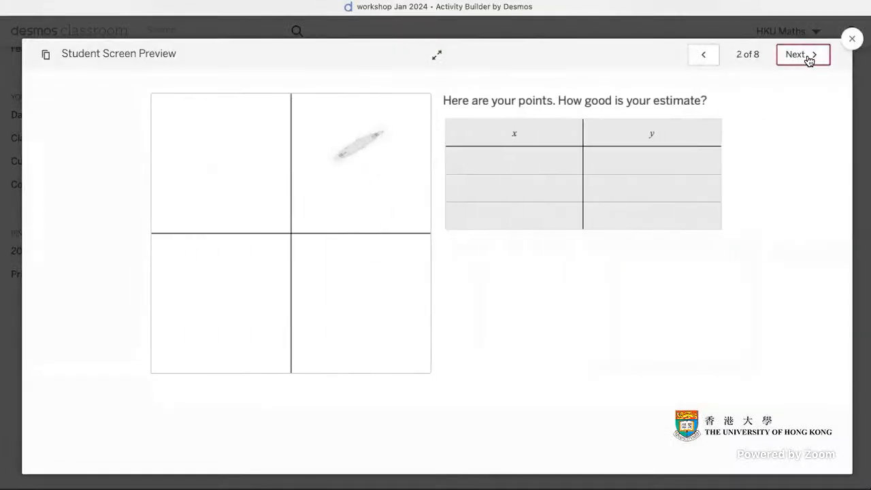
pyautogui.click(806, 56)
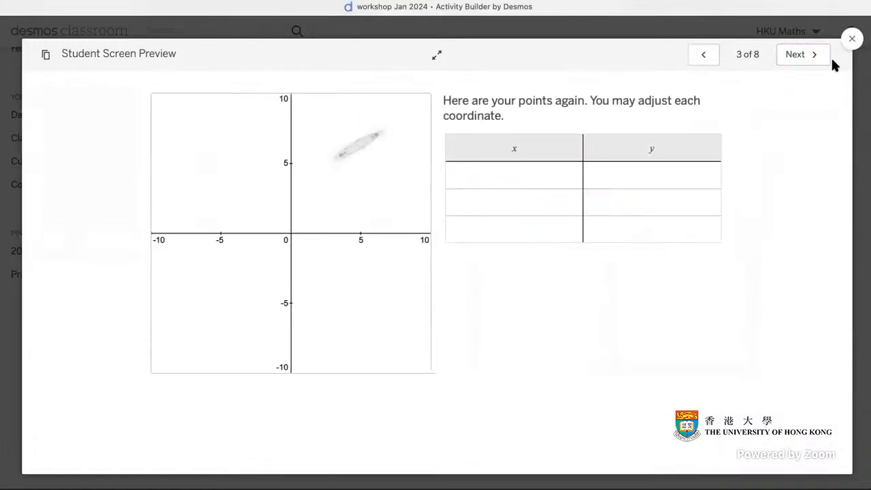
pyautogui.click(703, 54)
pyautogui.click(704, 54)
# - Enter the point x = 1, y = 2 in the battleship table, check it on screen 2, and close the preview
pyautogui.click(524, 196)
pyautogui.write('1')
pyautogui.click(685, 195)
pyautogui.write('2')
pyautogui.click(573, 219)
pyautogui.click(392, 206)
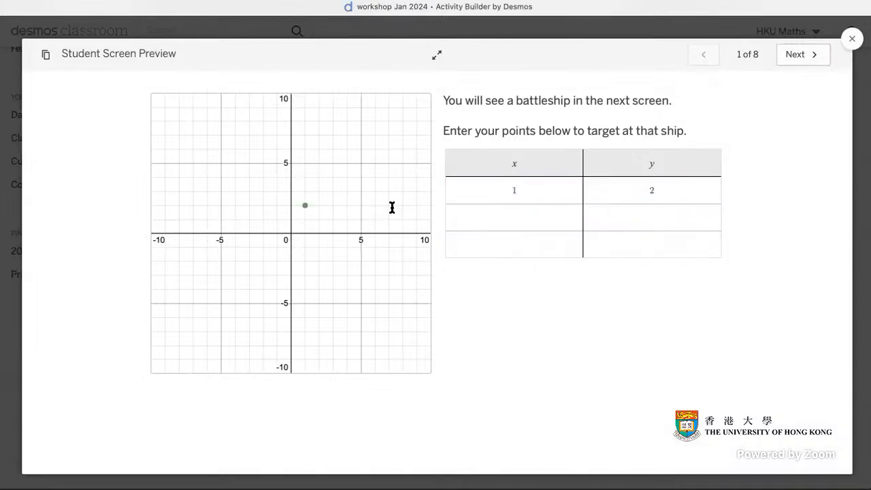
pyautogui.click(808, 57)
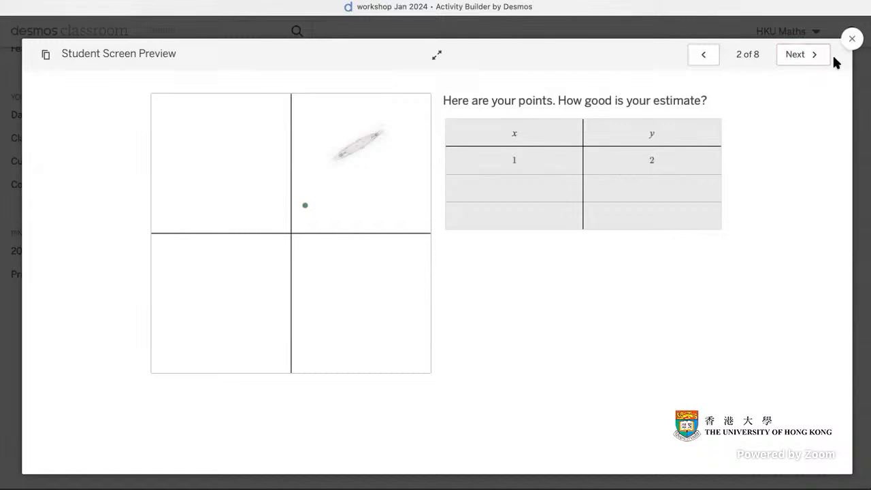
pyautogui.click(851, 40)
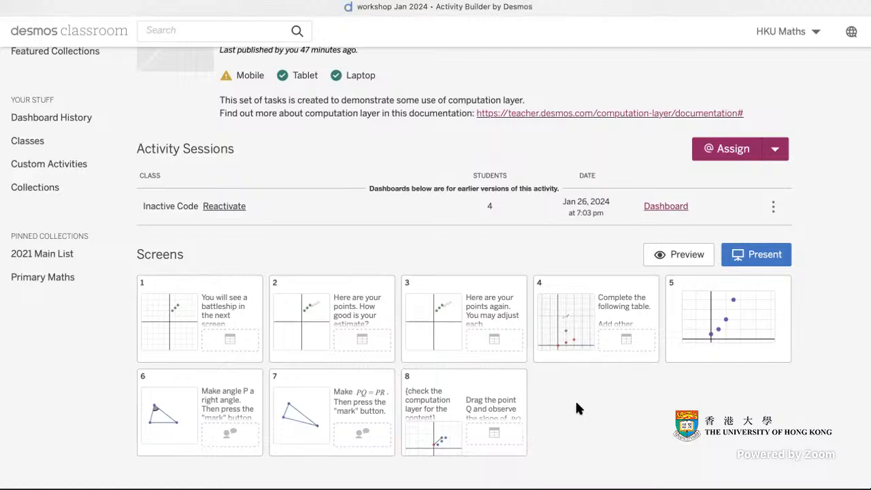
# - Make an editable copy of the workshop Jan 2024 activity
pyautogui.scroll(1, 639, 393)
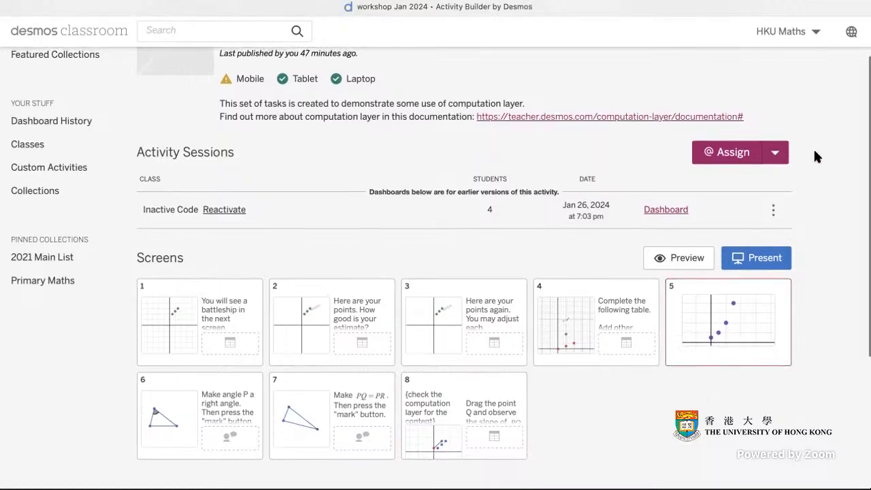
pyautogui.scroll(2, 748, 66)
pyautogui.click(773, 72)
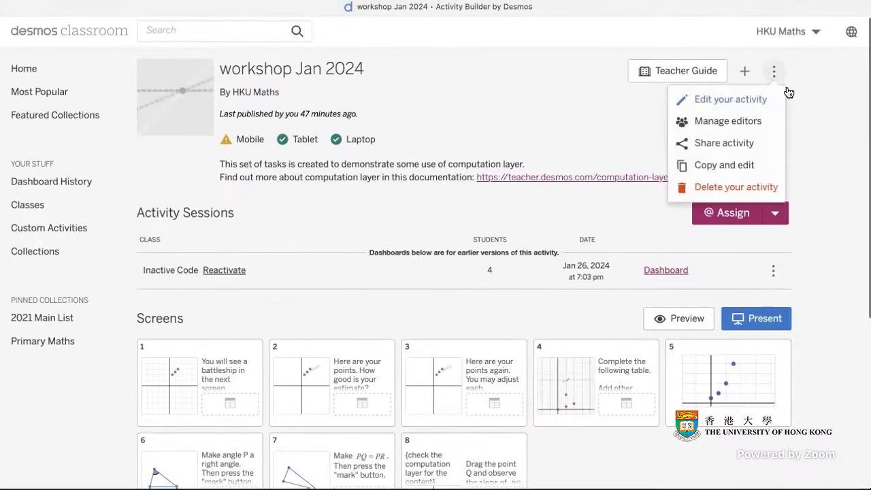
pyautogui.click(711, 170)
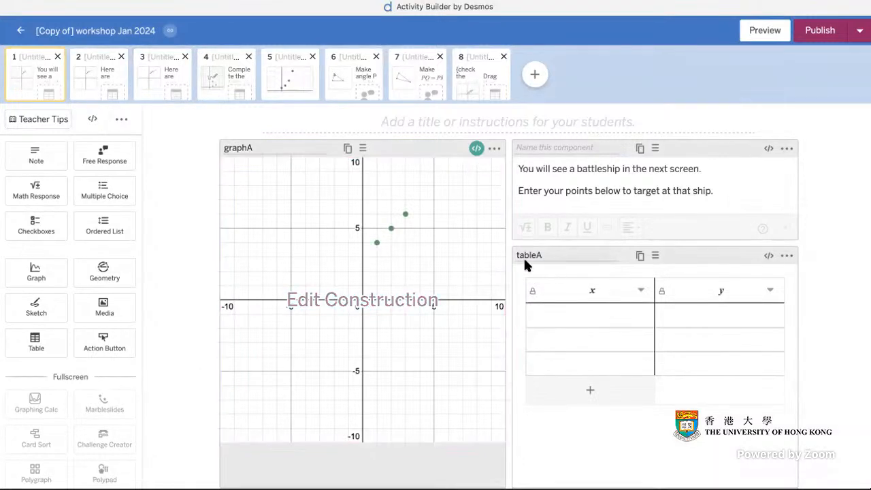
# - Examine the computation layer script linking graphA to the table on screen 1
pyautogui.click(476, 149)
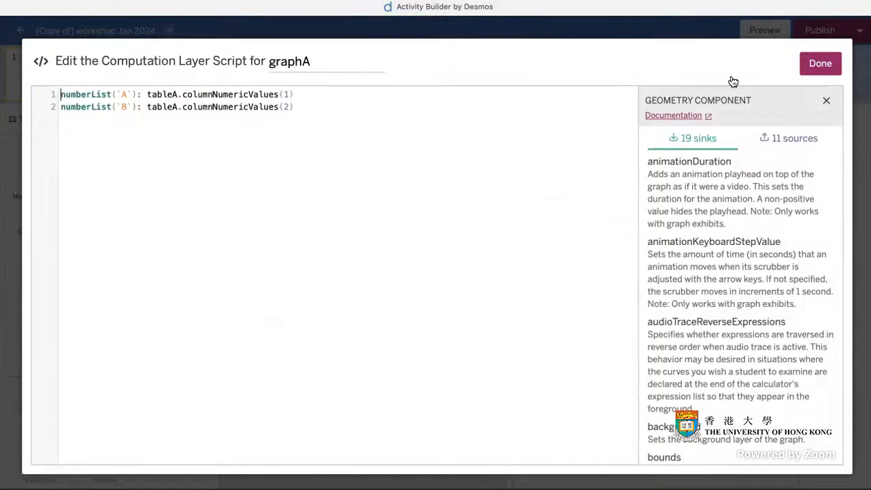
pyautogui.click(821, 63)
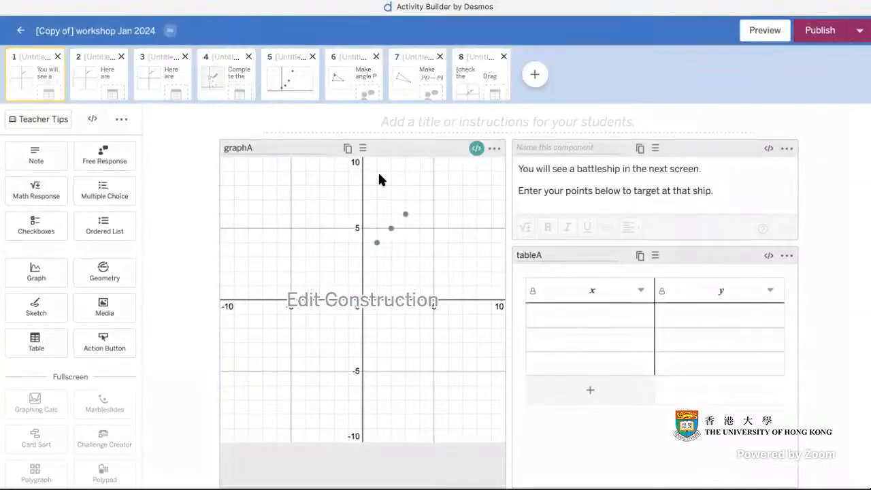
# - On screen 4, examine graphExp's graph expressions and its computation layer script, including the tableExp reference
pyautogui.click(225, 89)
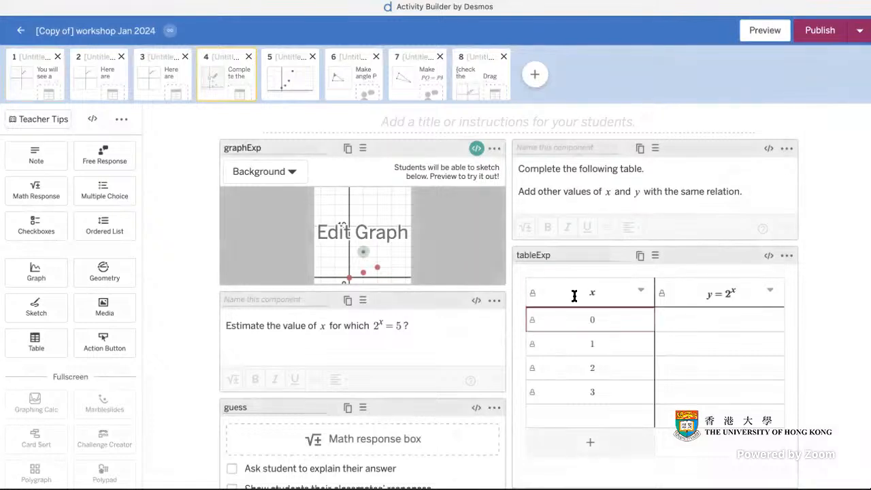
pyautogui.click(393, 249)
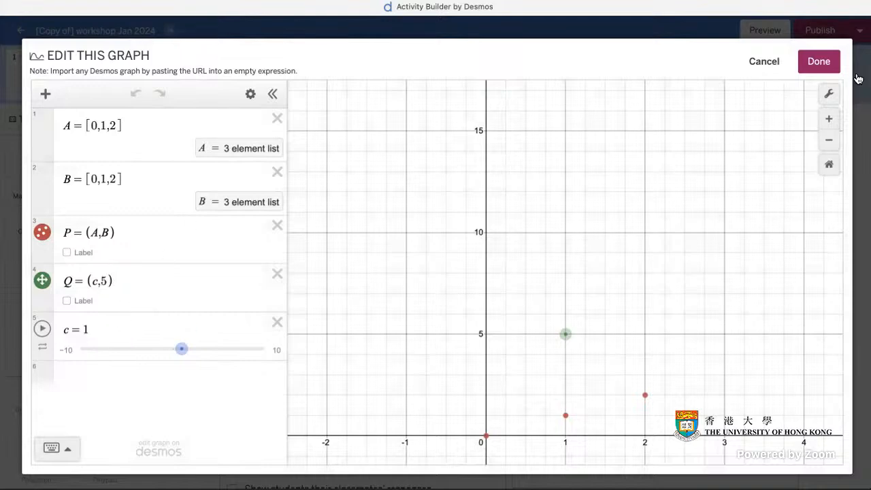
pyautogui.click(819, 63)
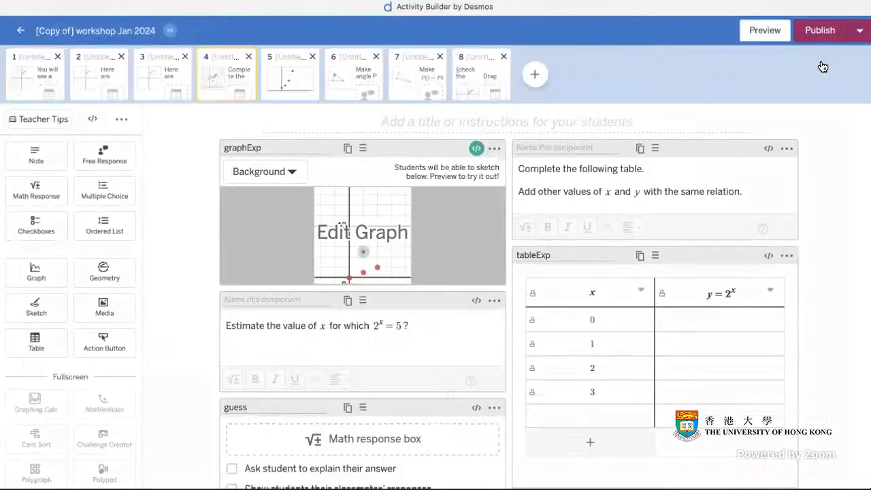
pyautogui.click(475, 146)
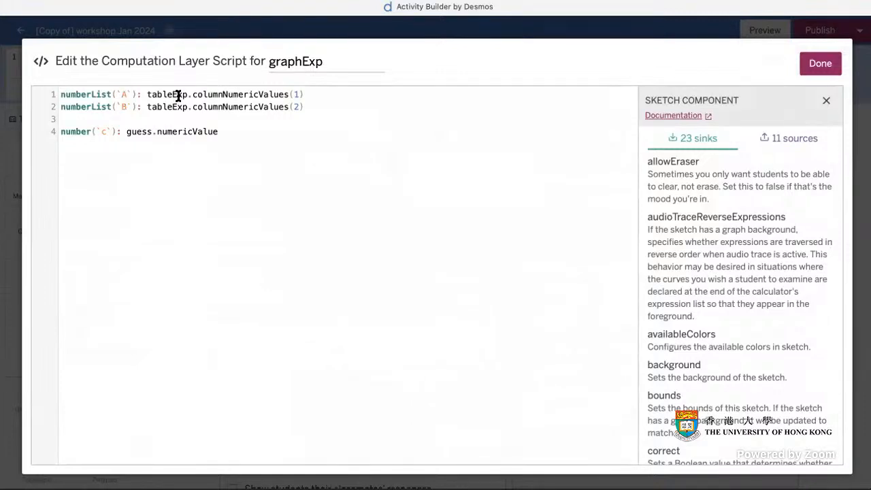
pyautogui.moveTo(146, 94); pyautogui.dragTo(187, 92)
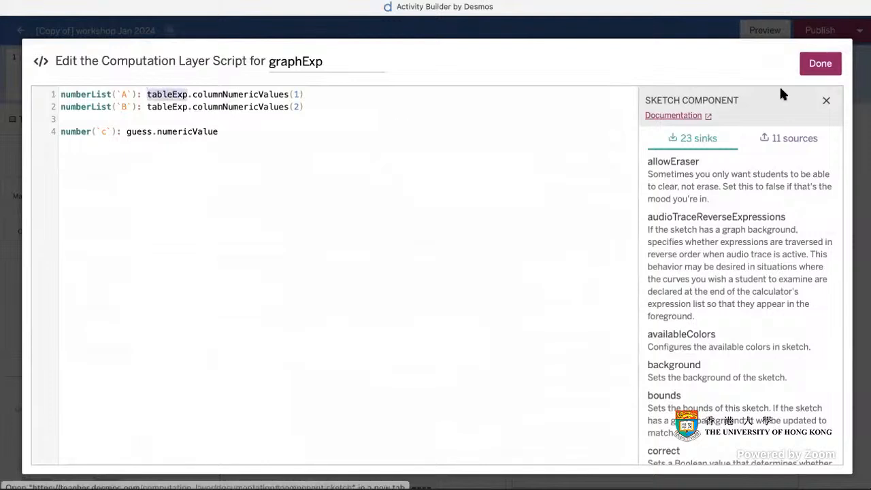
pyautogui.click(811, 70)
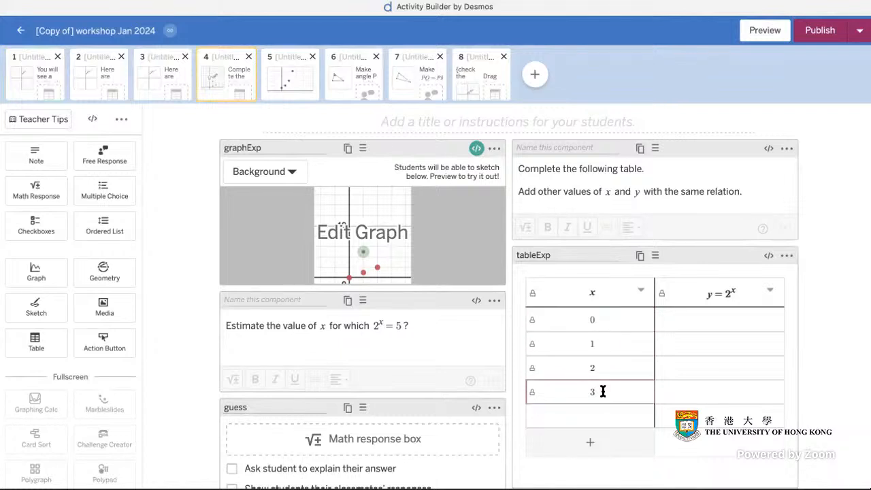
# - Preview screen 4 as a student and enter x = −1 with y = 1/2 in the table's blank row
pyautogui.click(776, 34)
pyautogui.click(638, 196)
pyautogui.click(652, 228)
pyautogui.click(653, 251)
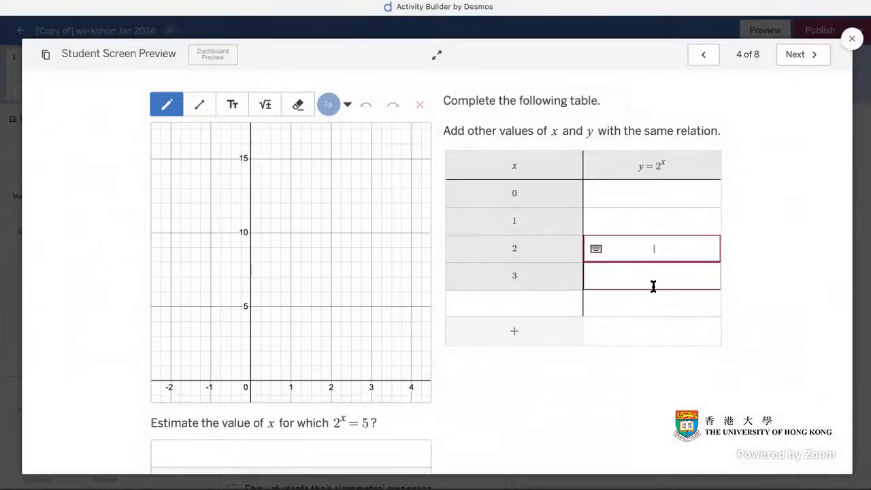
pyautogui.click(676, 286)
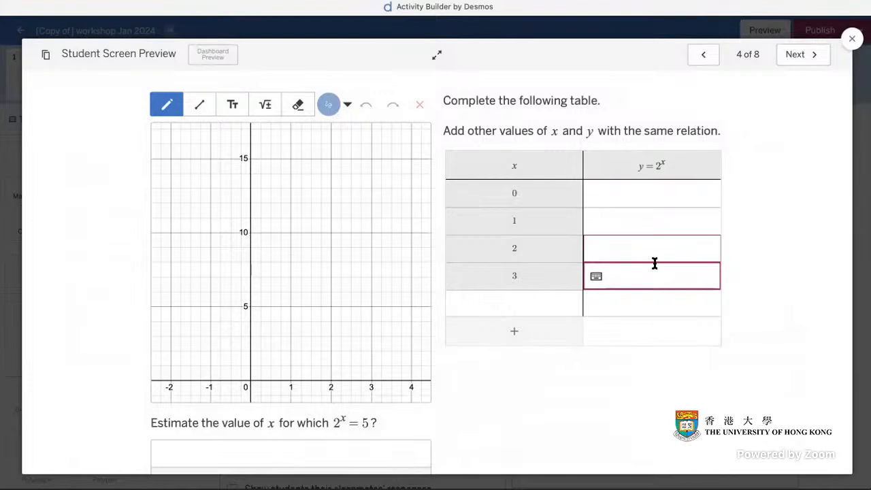
pyautogui.click(527, 304)
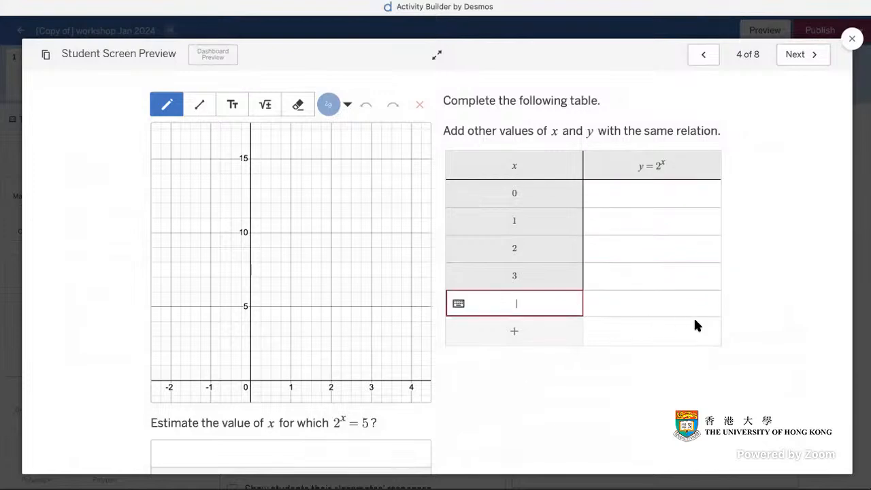
pyautogui.write('-')
pyautogui.click(675, 307)
pyautogui.write('2')
pyautogui.press('BackSpace')
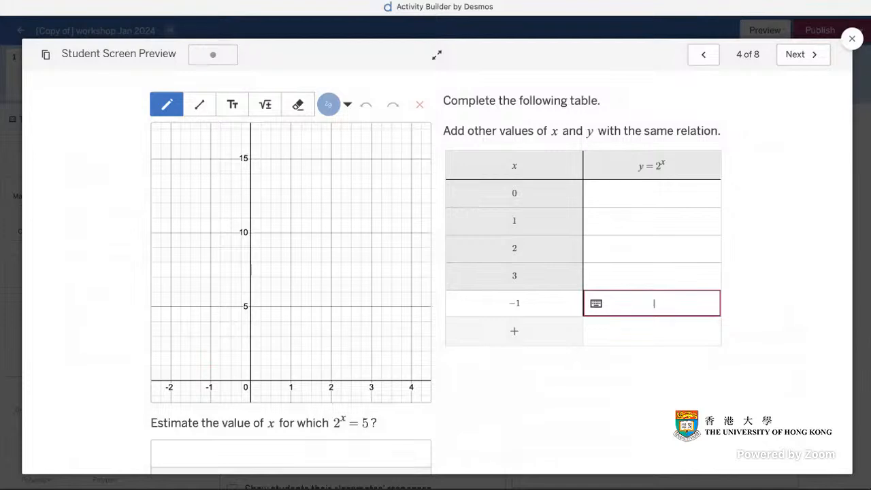
pyautogui.write('1/2')
pyautogui.click(647, 415)
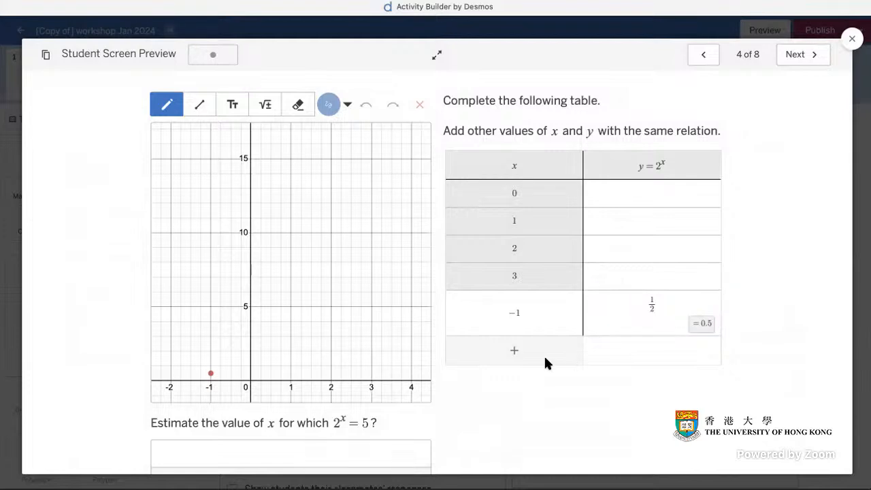
# - Complete the y = 2^x column with 1, 2, 4 and 8 for x = 0 to 3, and close the preview
pyautogui.click(510, 350)
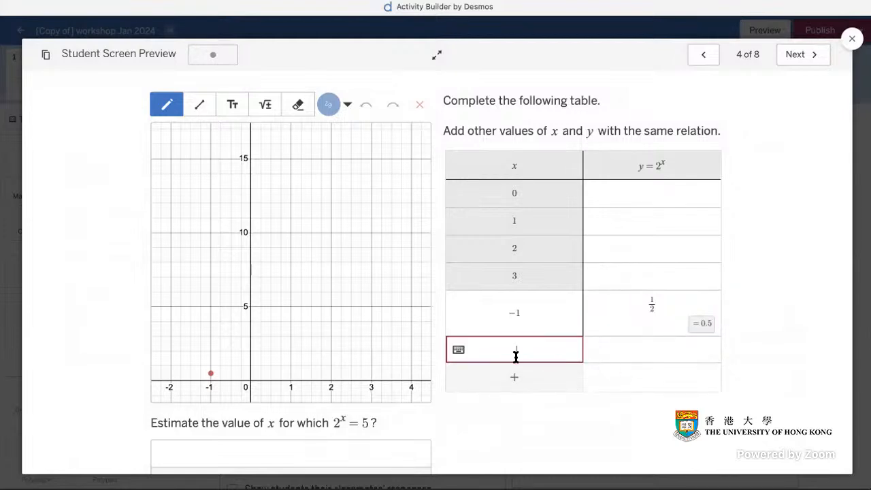
pyautogui.click(678, 190)
pyautogui.write('1')
pyautogui.click(676, 218)
pyautogui.write('2')
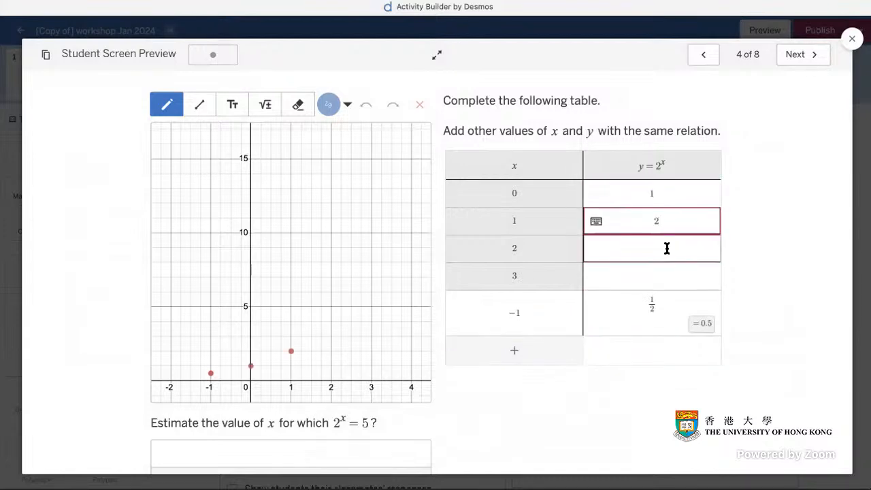
pyautogui.click(666, 249)
pyautogui.write('4')
pyautogui.click(660, 268)
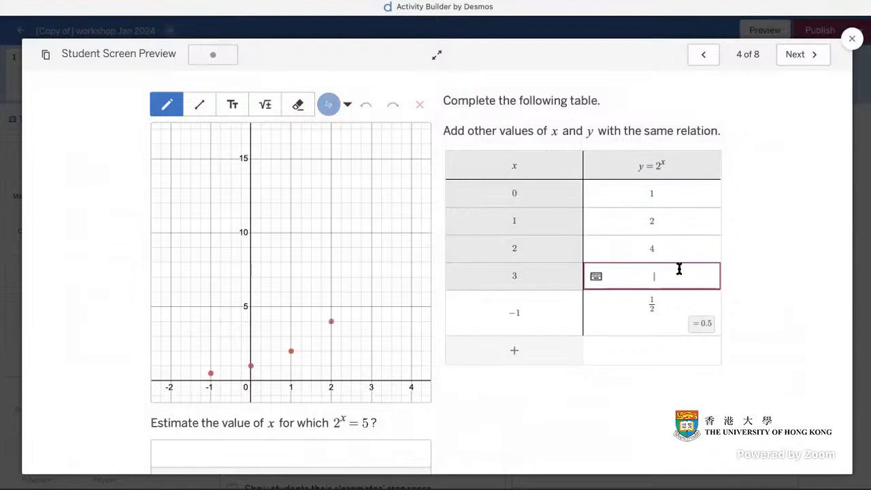
pyautogui.write('8')
pyautogui.click(649, 348)
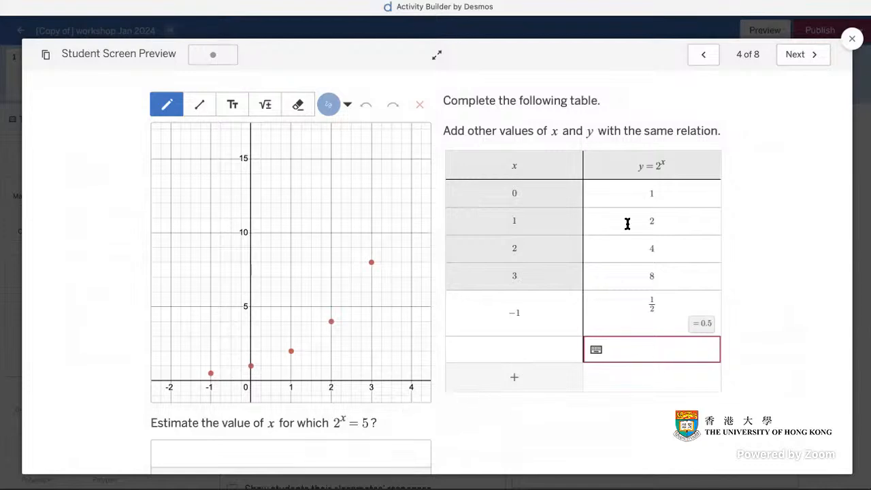
pyautogui.click(851, 40)
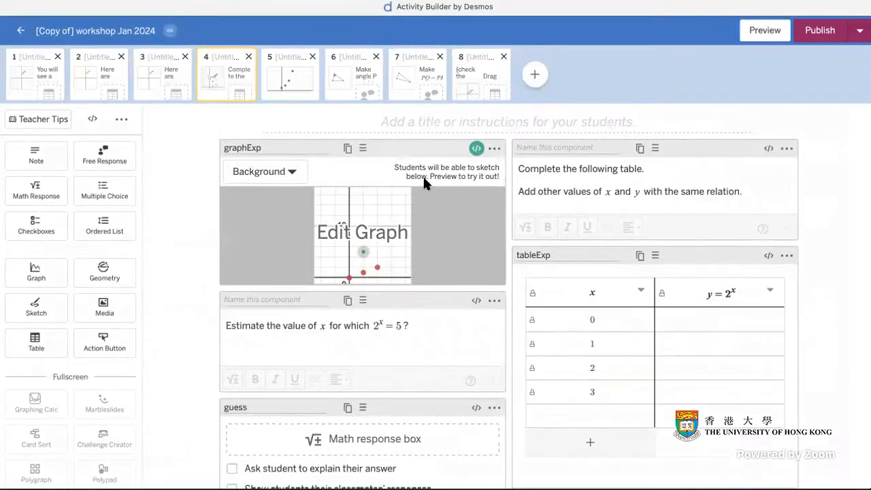
# - Review how graphExp's script connects lists A and B to tableExp and c to the guess response
pyautogui.click(476, 149)
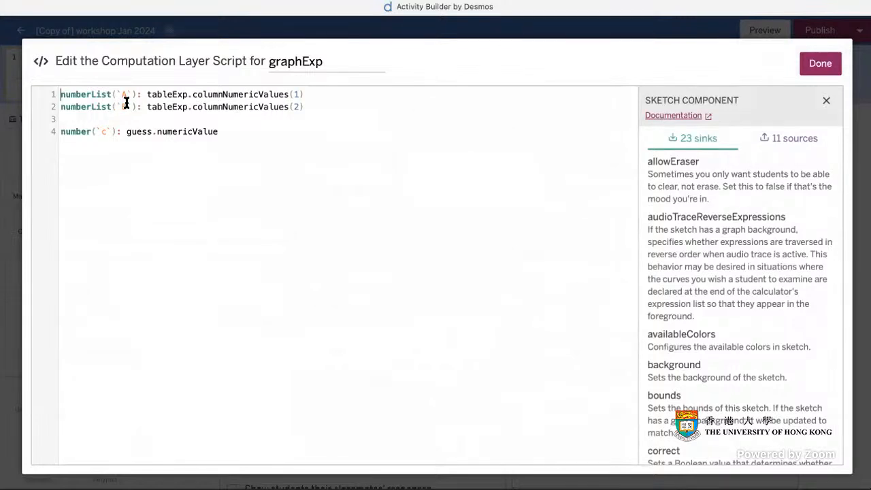
pyautogui.click(823, 73)
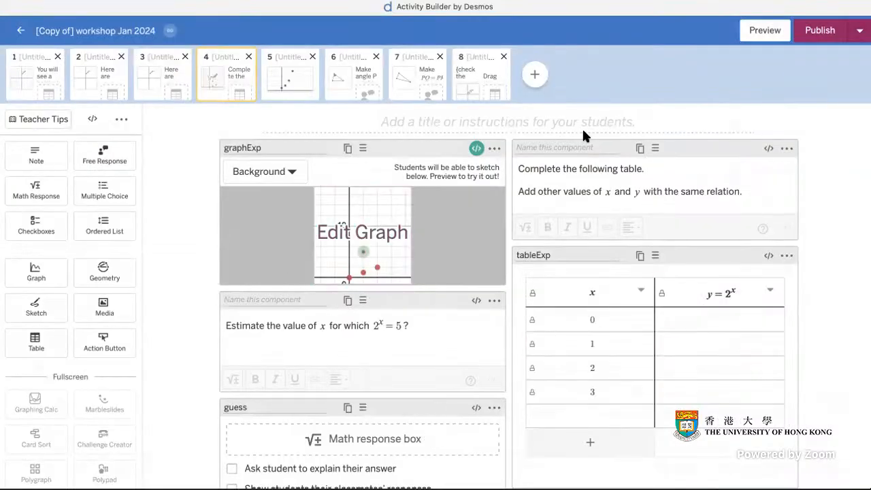
# - Preview screen 4 again and sketch a horizontal line at y = 5 from about x = −0.6 to 3.5
pyautogui.click(424, 340)
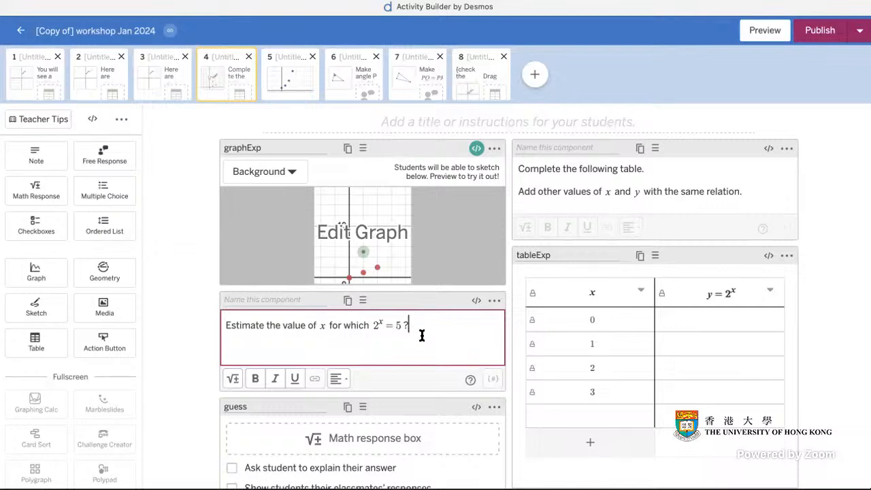
pyautogui.click(765, 31)
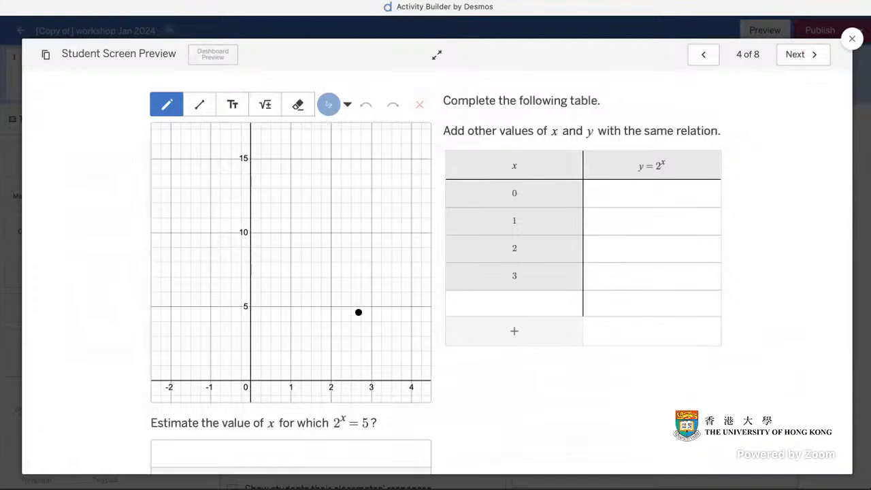
pyautogui.moveTo(225, 306); pyautogui.dragTo(392, 306)
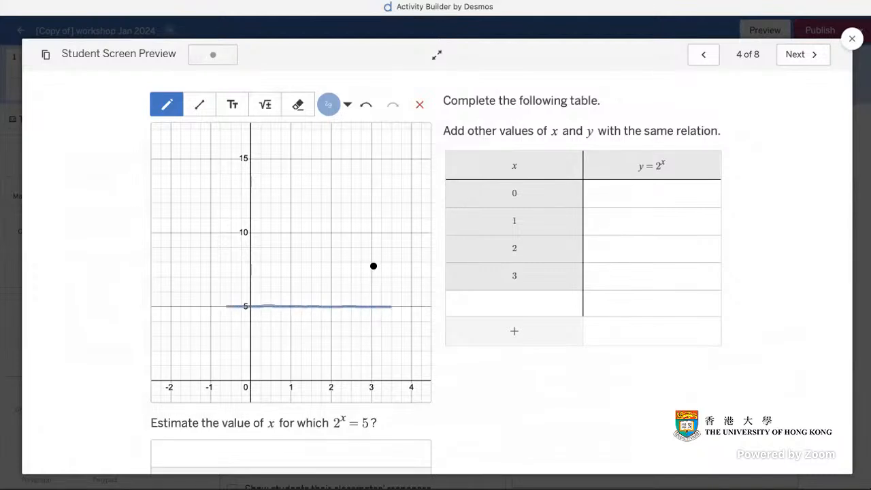
# - Fill in the y values 1, 2, 4 and 8 for x = 0, 1, 2 and 3 in the previewed table
pyautogui.click(623, 196)
pyautogui.write('1')
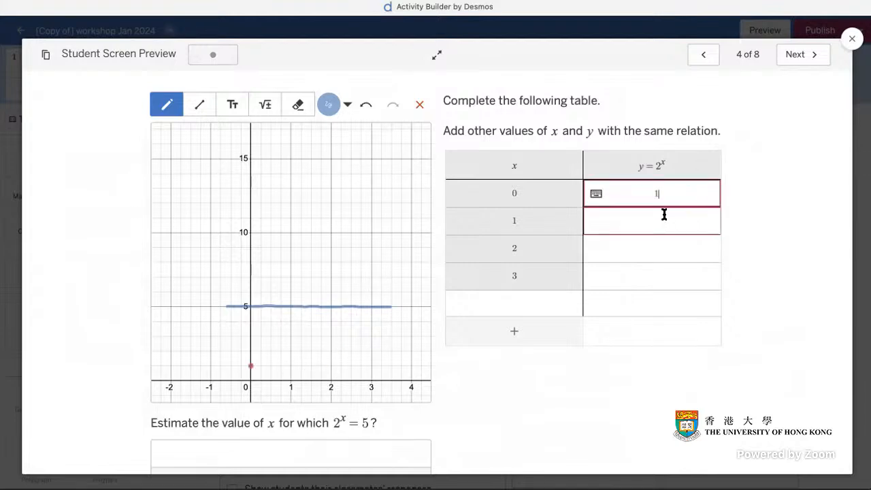
pyautogui.click(664, 214)
pyautogui.write('2')
pyautogui.click(664, 249)
pyautogui.write('4')
pyautogui.click(667, 274)
pyautogui.write('8')
pyautogui.click(660, 302)
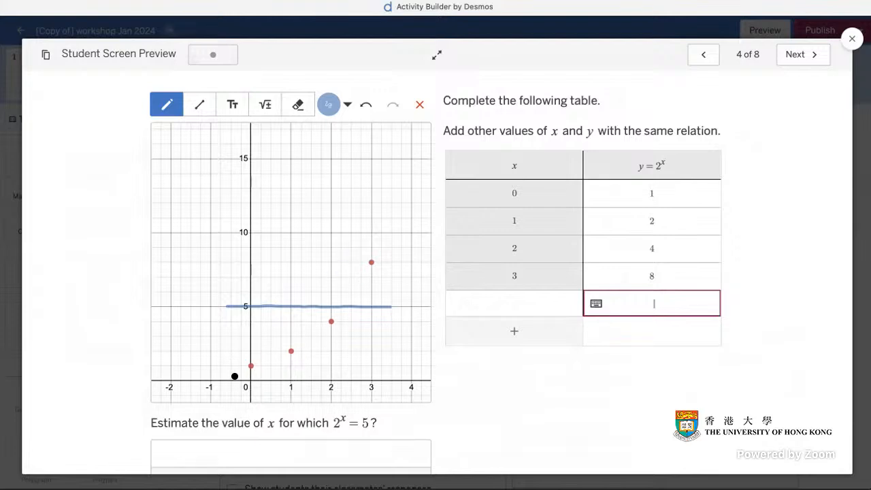
# - Mark the sketched y = 5 line near x = 2.5 and enter 2.5 as the estimate for 2^x = 5
pyautogui.click(351, 304)
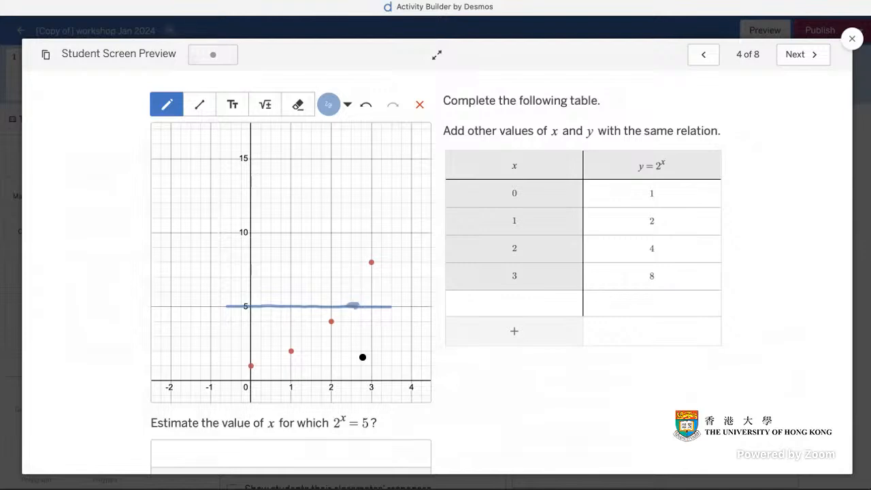
pyautogui.scroll(-2, 428, 408)
pyautogui.click(380, 403)
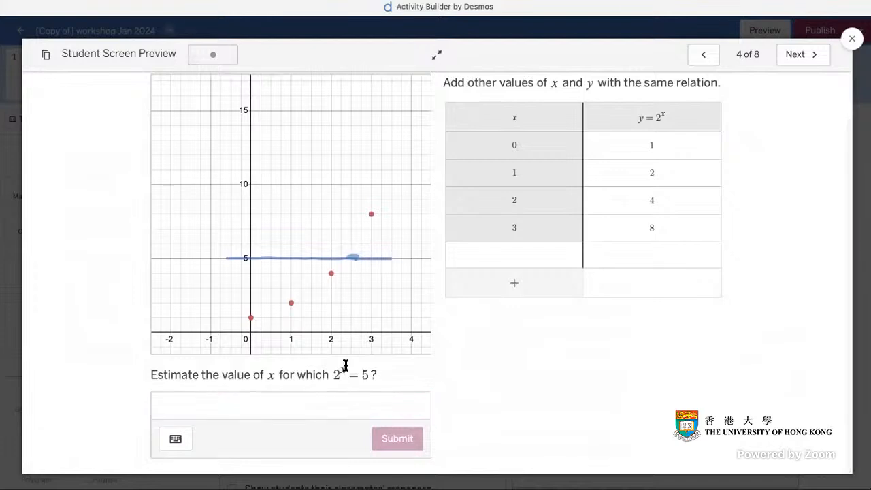
pyautogui.click(300, 405)
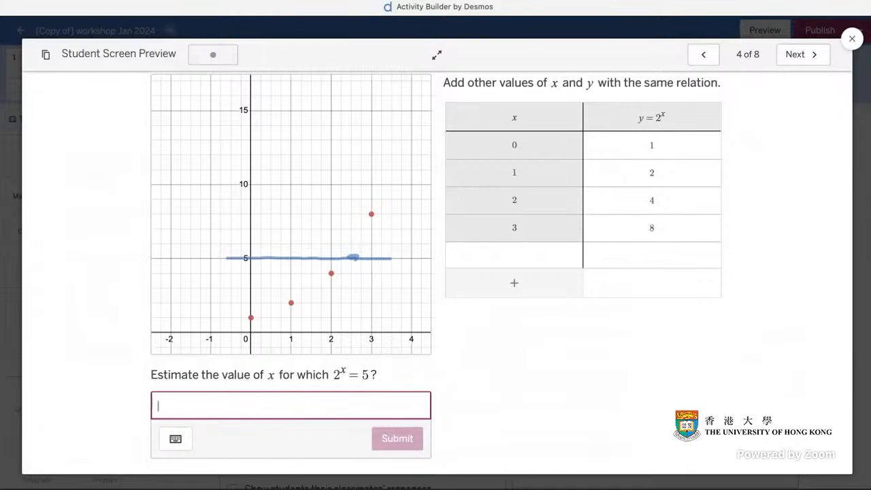
pyautogui.write('2.5')
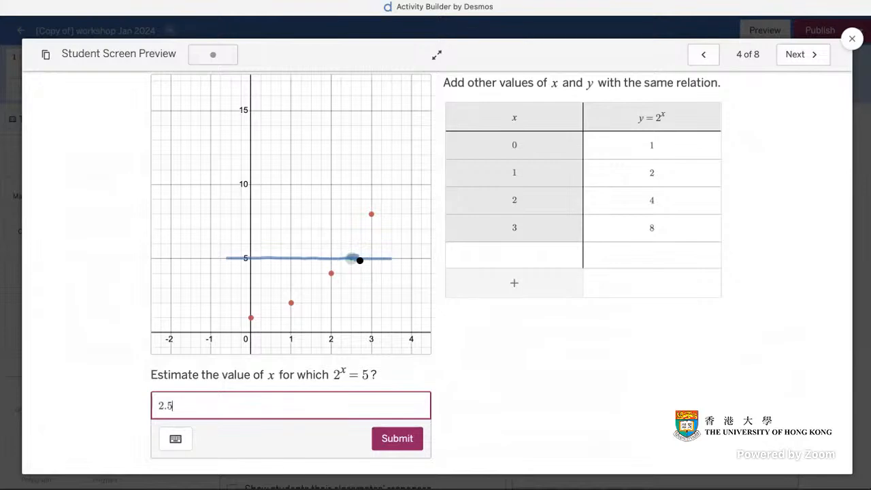
# - Erase the part of the sketched line around the plotted guess point, from about x = 1.8 to 3.2
pyautogui.scroll(2, 363, 261)
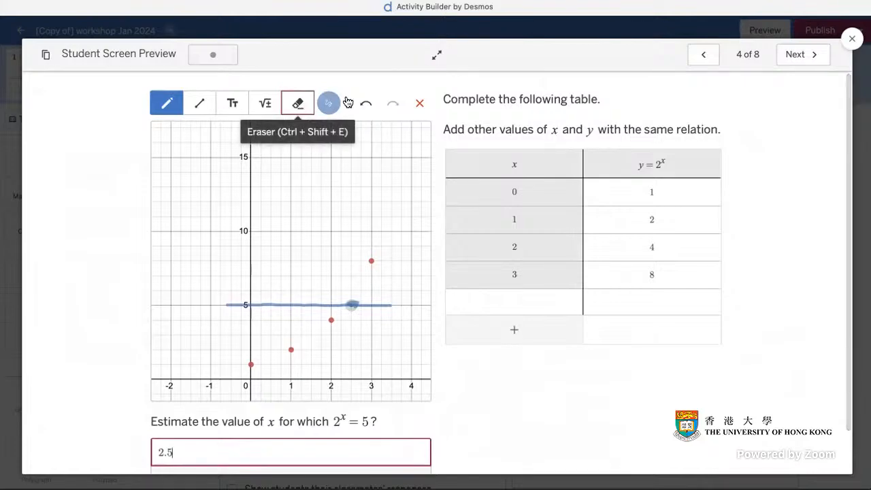
pyautogui.click(300, 105)
pyautogui.moveTo(353, 312)
pyautogui.mouseDown()
pyautogui.moveTo(333, 306)
pyautogui.moveTo(353, 302)
pyautogui.mouseUp()
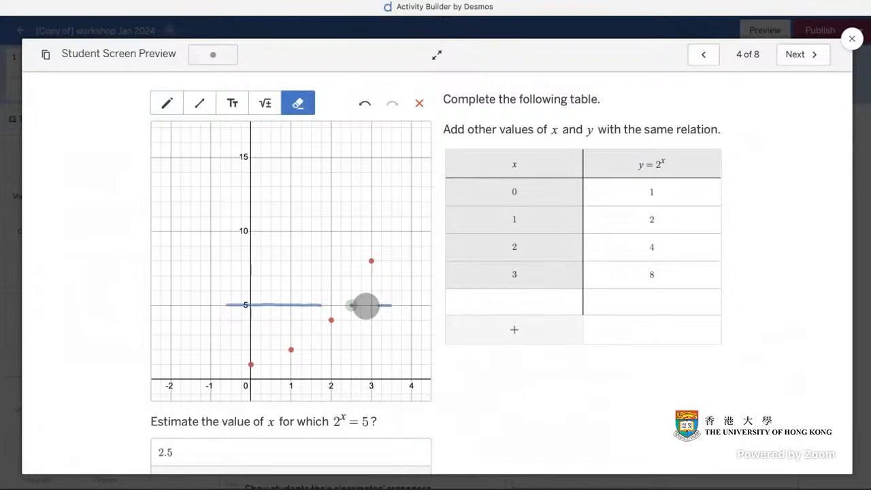
# - Submit the 2.5 estimate and close the student preview
pyautogui.click(215, 448)
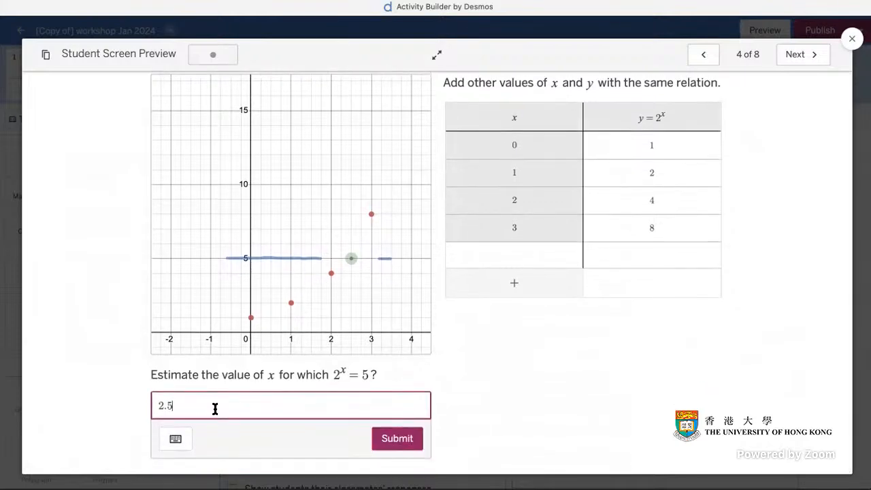
pyautogui.click(389, 437)
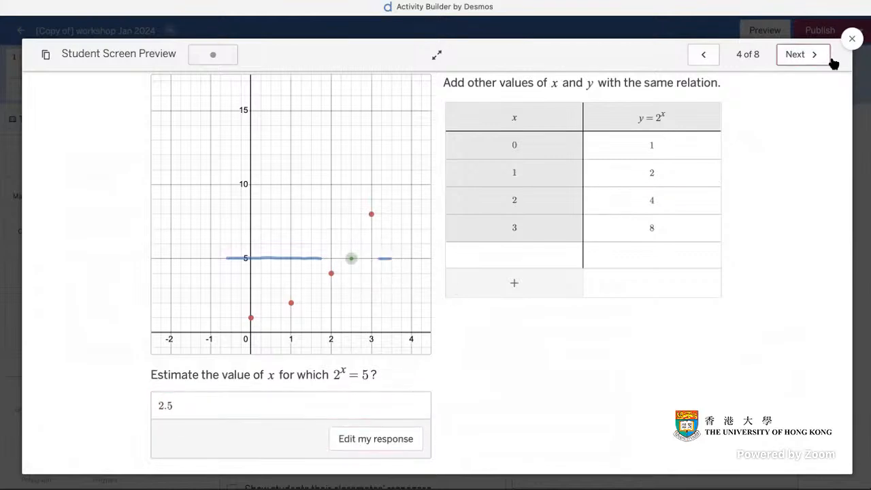
pyautogui.click(852, 38)
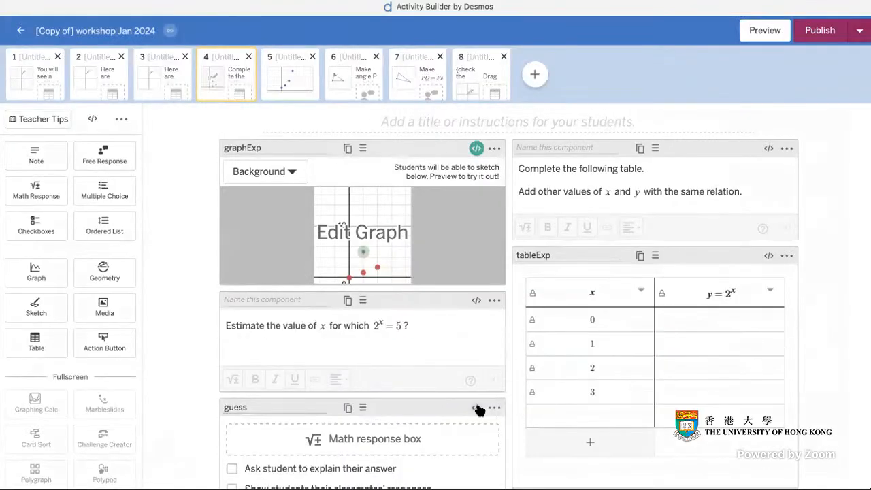
# - Examine how graphExp's script assigns guess.numericValue to the graph variable c
pyautogui.scroll(-1, 480, 398)
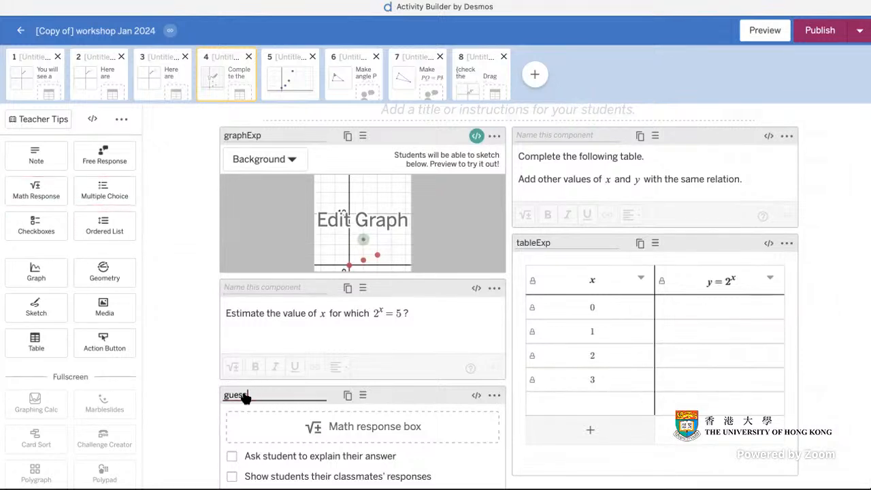
pyautogui.click(476, 137)
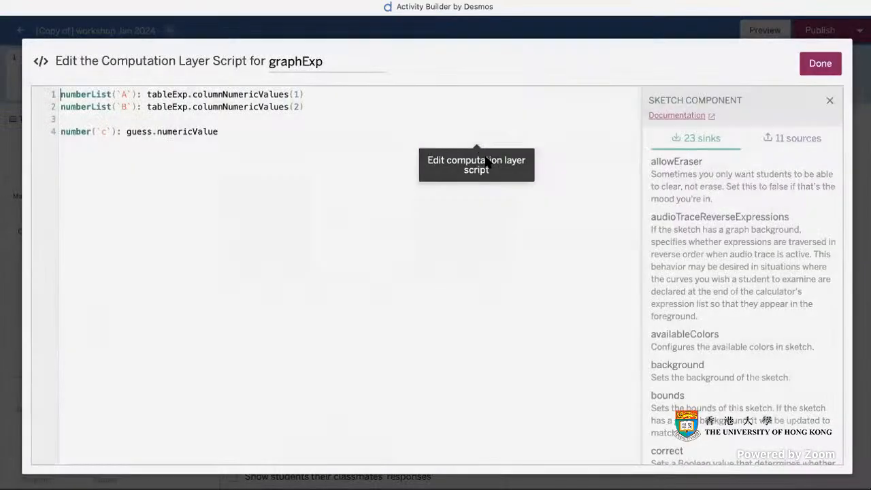
pyautogui.click(127, 130)
pyautogui.moveTo(131, 130); pyautogui.dragTo(150, 130)
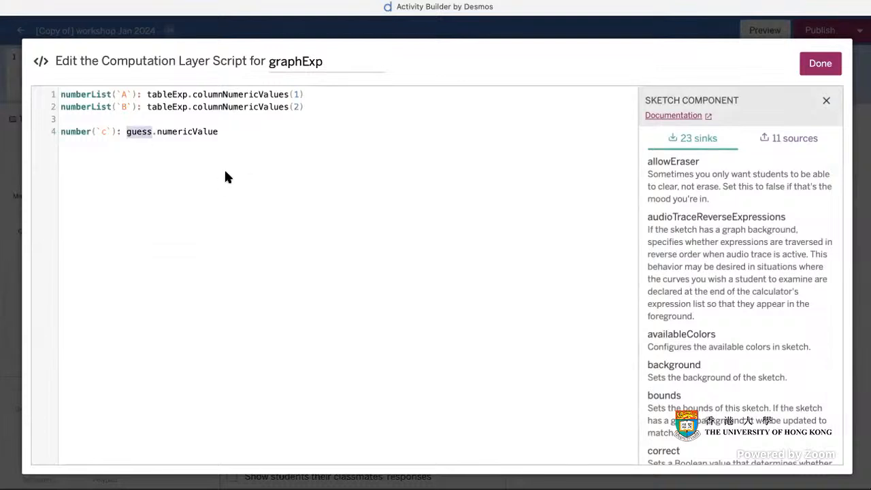
pyautogui.click(159, 131)
pyautogui.moveTo(166, 130); pyautogui.dragTo(220, 133)
# - Browse the sketch component's sinks reference, check the variable c in the script, and close the script editor
pyautogui.scroll(-10, 726, 255)
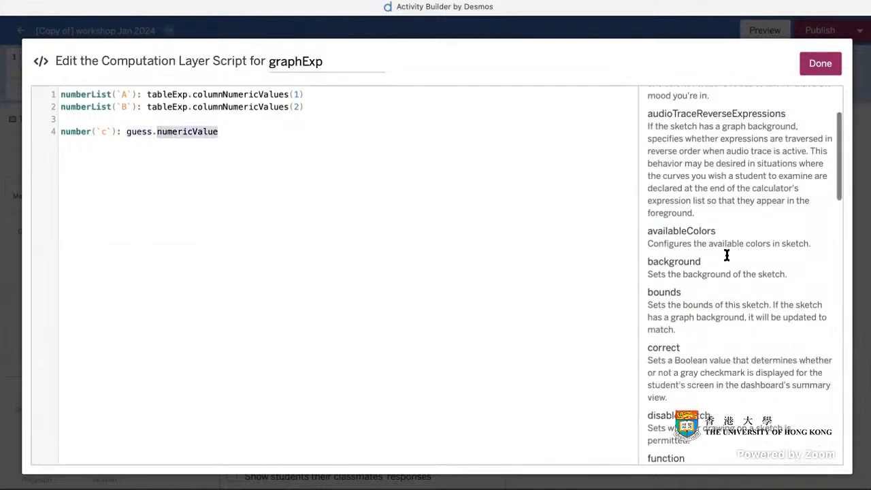
pyautogui.scroll(-8, 740, 259)
pyautogui.scroll(-3, 741, 262)
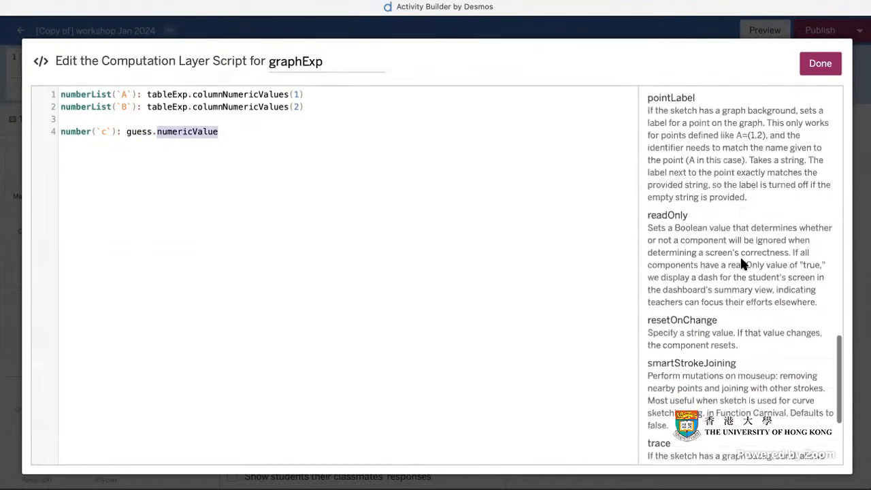
pyautogui.scroll(5, 742, 259)
pyautogui.scroll(5, 741, 259)
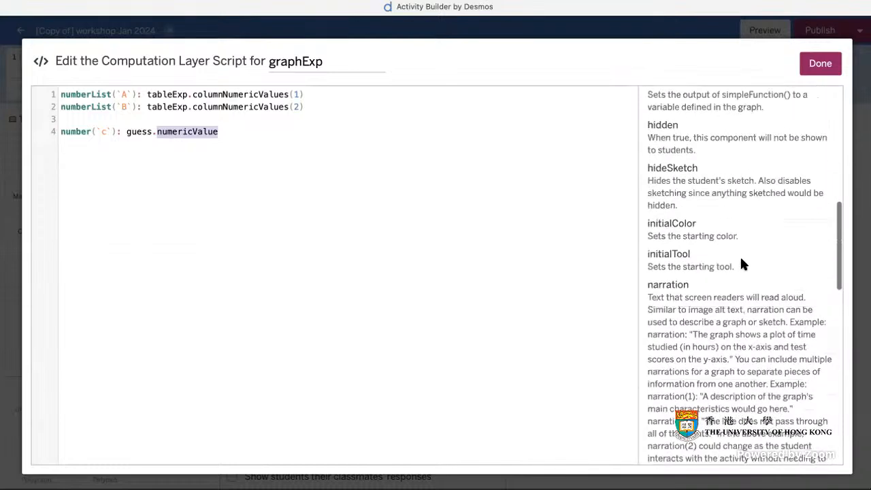
pyautogui.scroll(3, 741, 259)
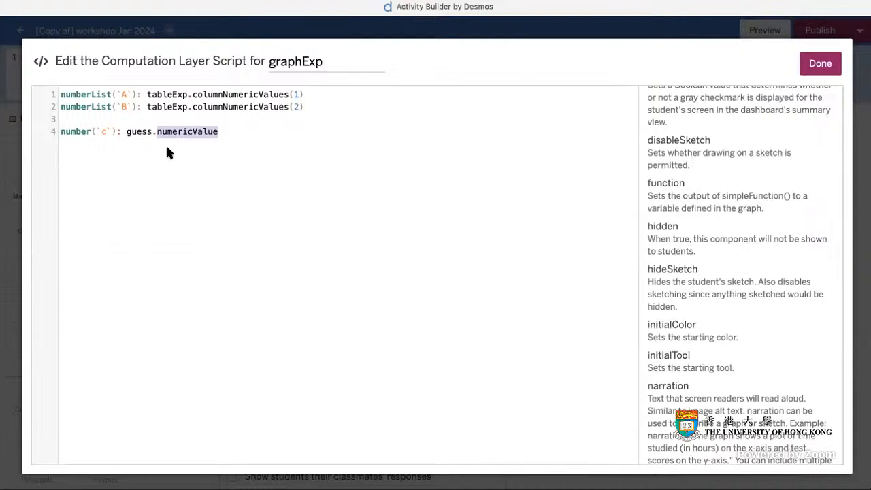
pyautogui.moveTo(104, 131); pyautogui.dragTo(99, 131)
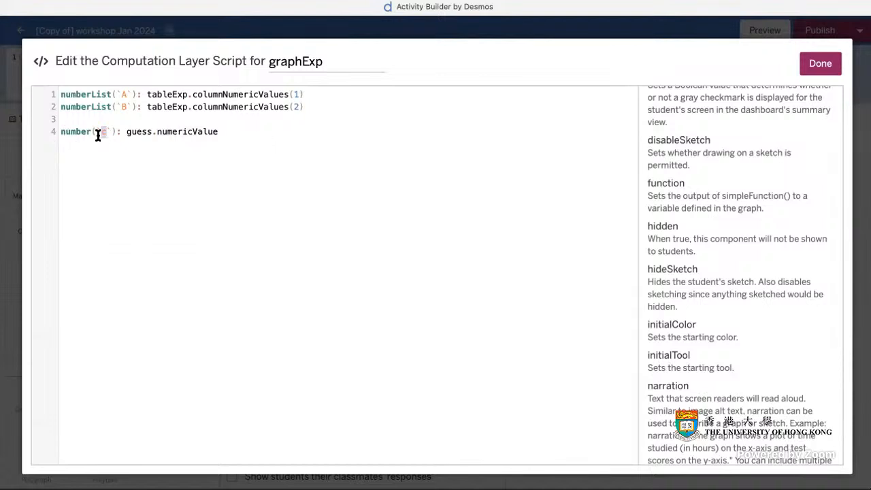
pyautogui.click(819, 64)
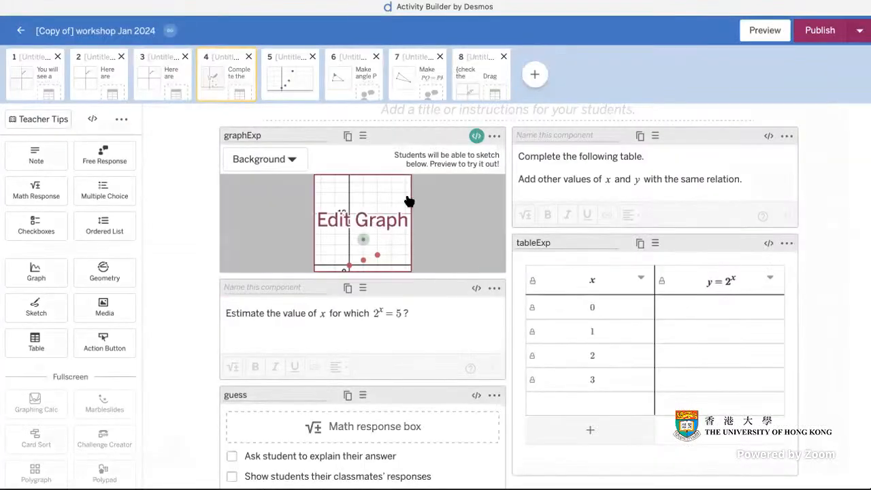
# - Review the definitions of A, B, P, Q and c in the graph background, and inspect the tableExp cells
pyautogui.click(387, 201)
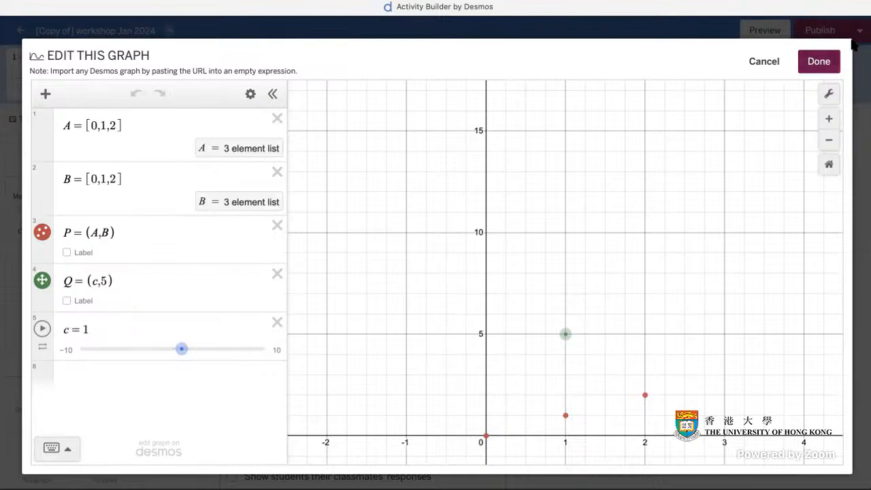
pyautogui.click(823, 65)
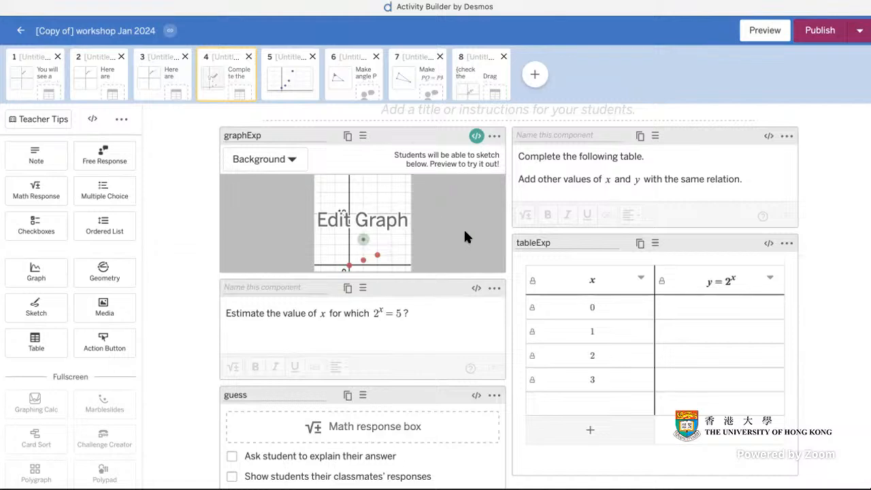
pyautogui.click(610, 303)
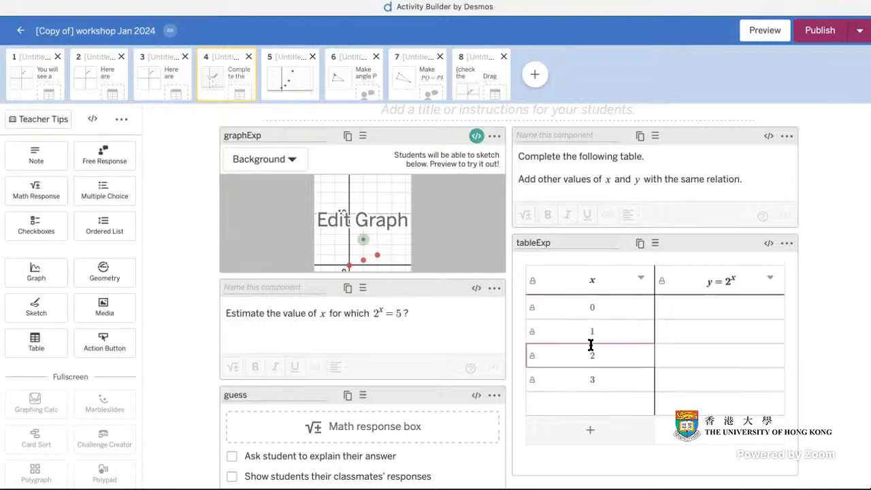
pyautogui.click(675, 306)
pyautogui.click(628, 312)
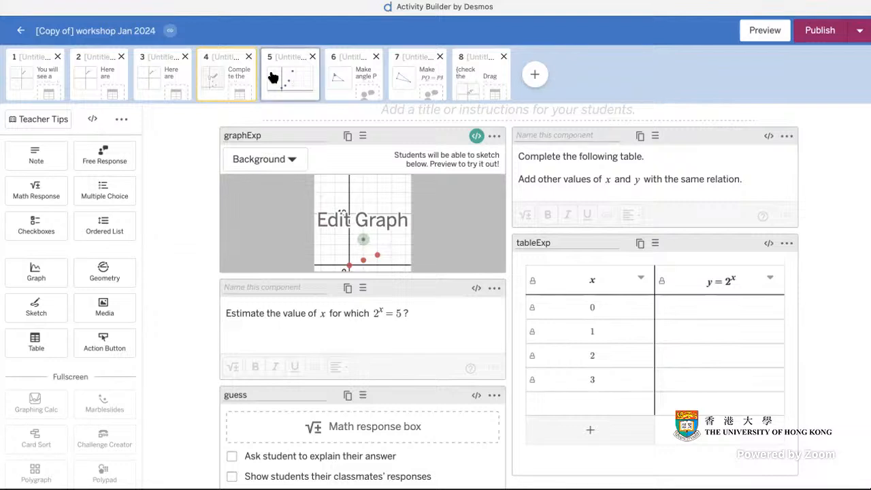
# - Open screen 5 and examine the x–y table built into its graphing calculator
pyautogui.click(304, 79)
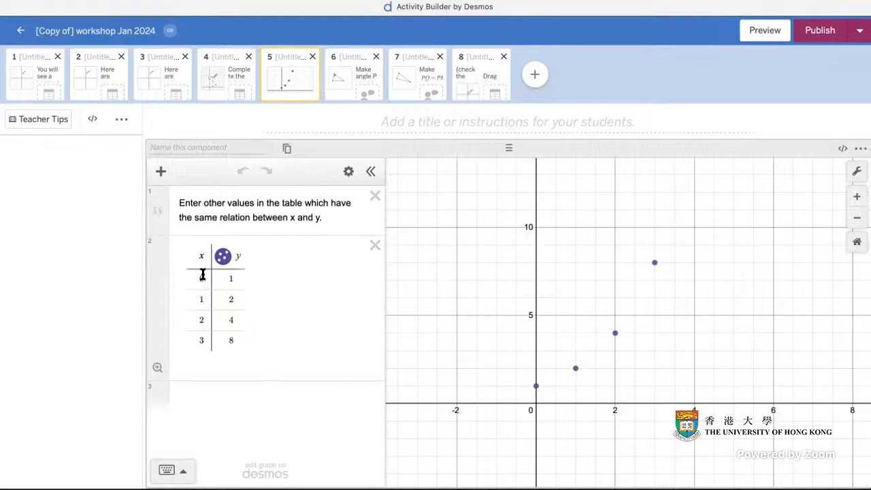
pyautogui.click(234, 344)
pyautogui.click(197, 356)
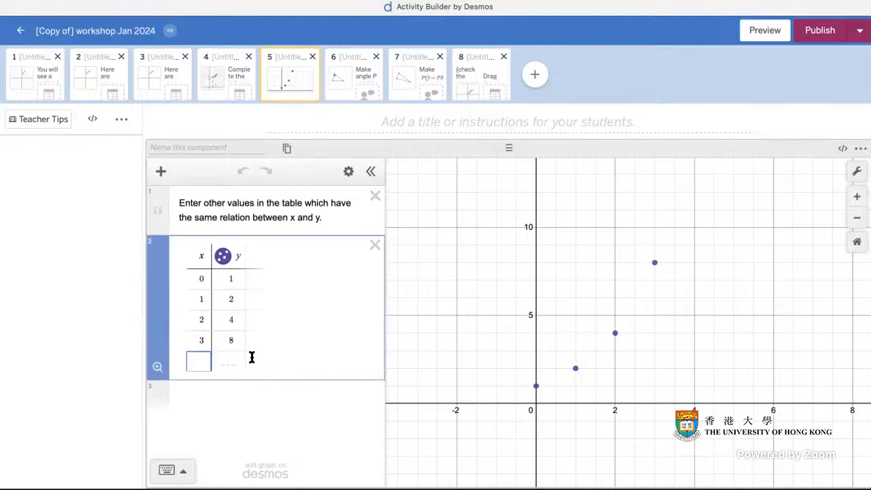
pyautogui.click(435, 362)
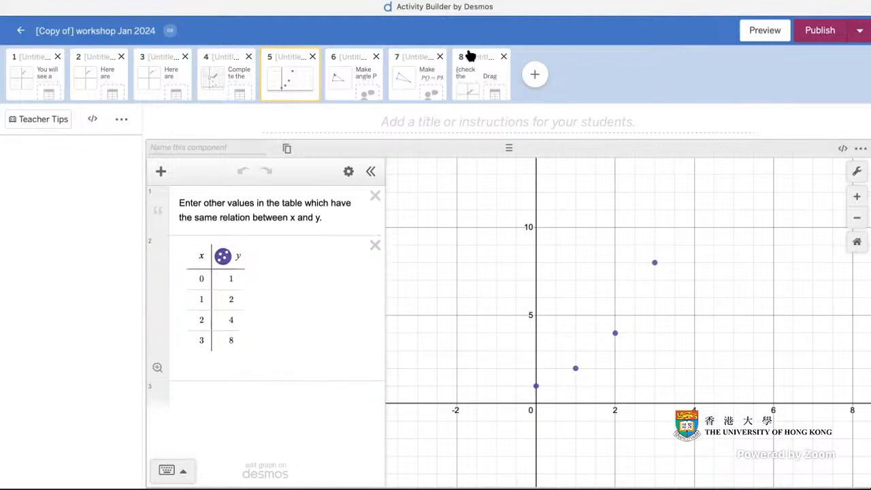
# - Add a new screen after screen 5 with a fullscreen graphing calculator and insert a table in it
pyautogui.click(535, 75)
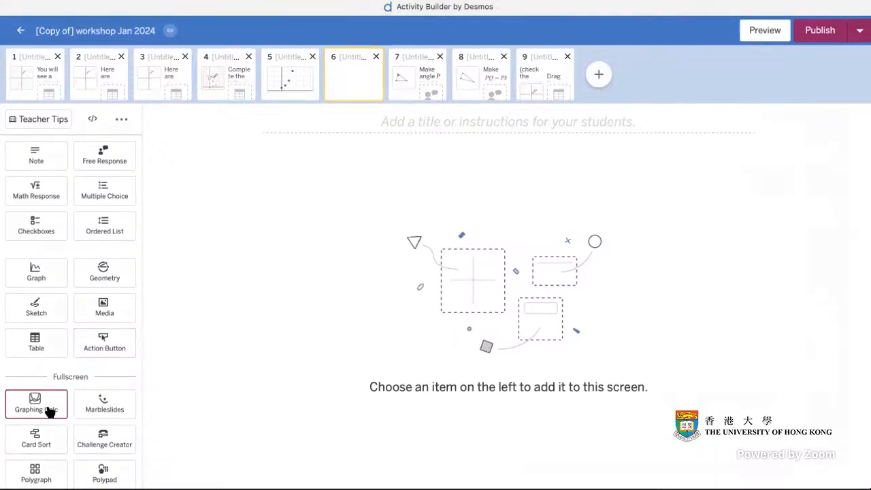
pyautogui.click(42, 408)
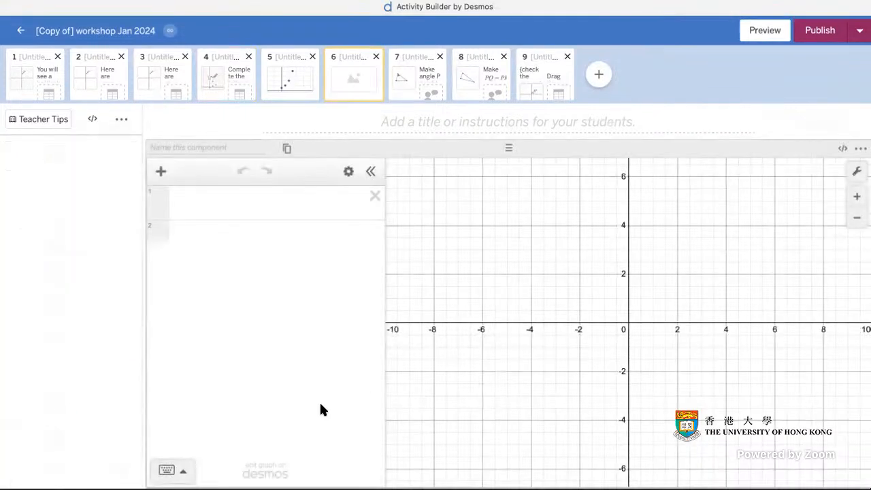
pyautogui.click(261, 199)
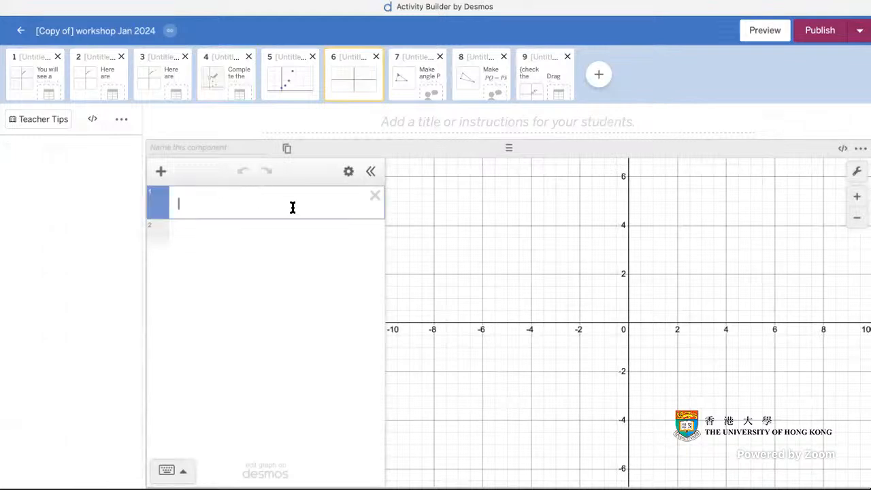
pyautogui.click(161, 171)
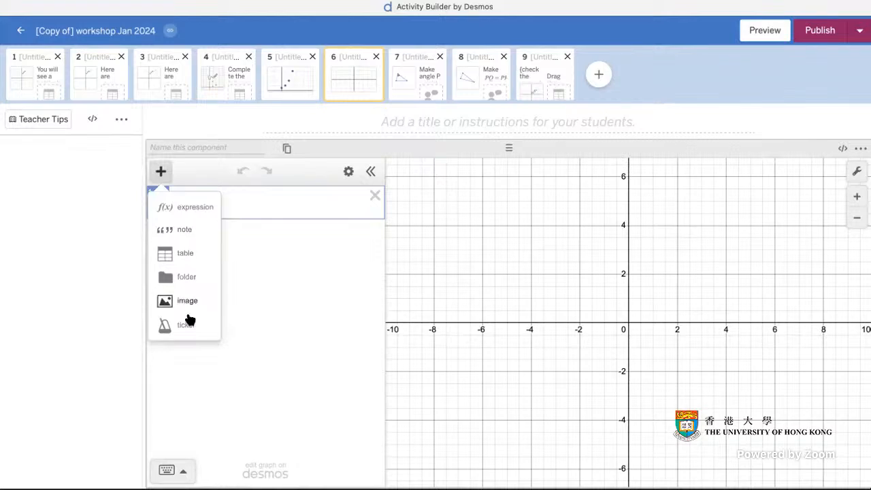
pyautogui.click(184, 253)
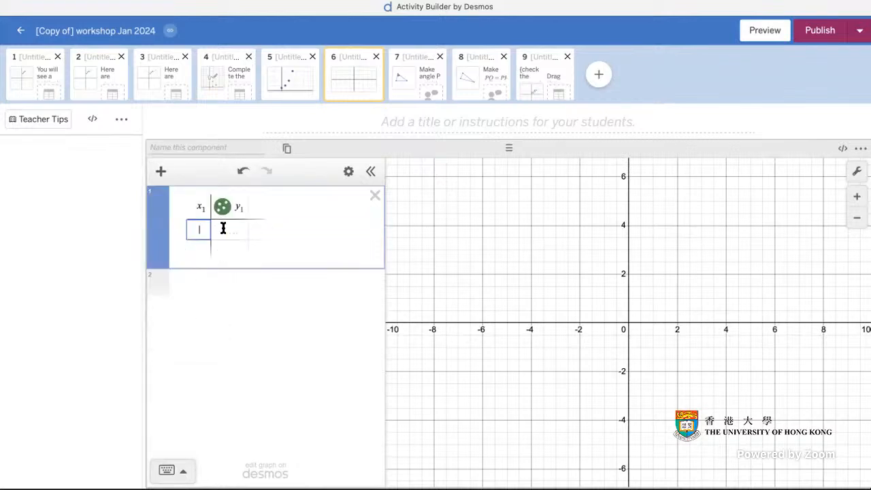
# - Fill the new table's x column with 1, 2 and 3
pyautogui.write('1')
pyautogui.click(199, 249)
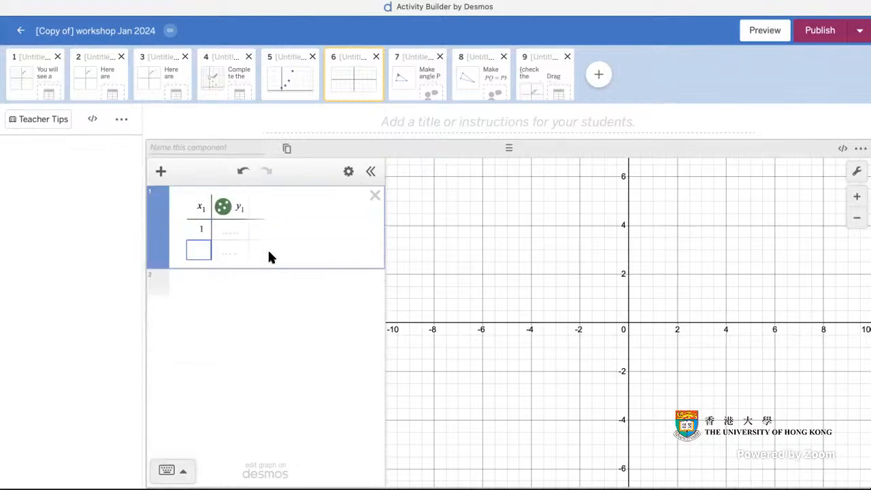
pyautogui.write('2')
pyautogui.click(206, 270)
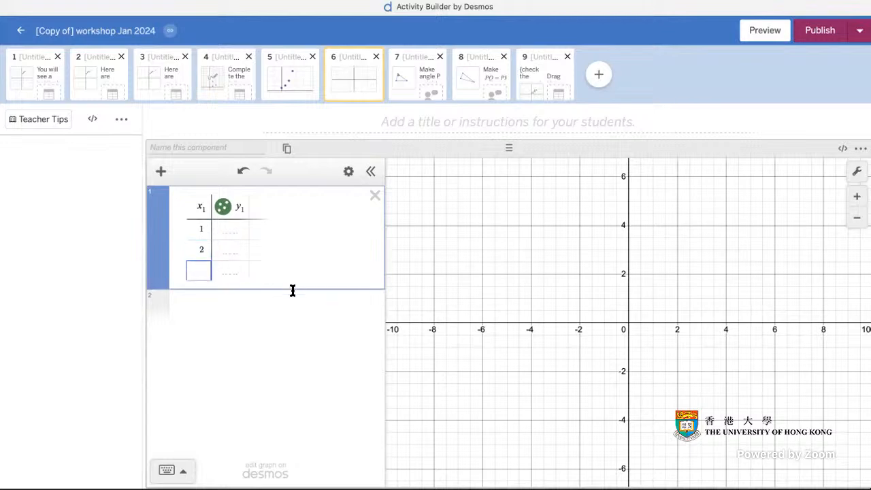
pyautogui.write('3')
# - Check the table's y column heading, preview screen 6 as a student, and close the preview
pyautogui.click(241, 207)
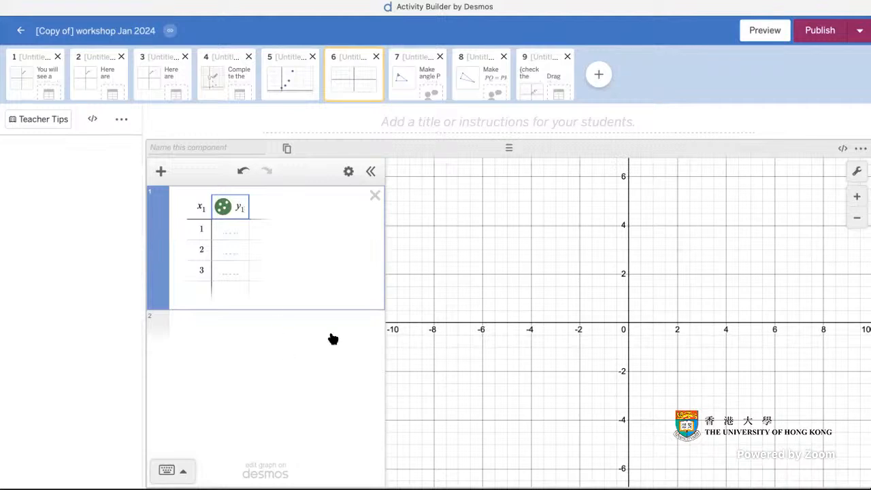
pyautogui.click(757, 32)
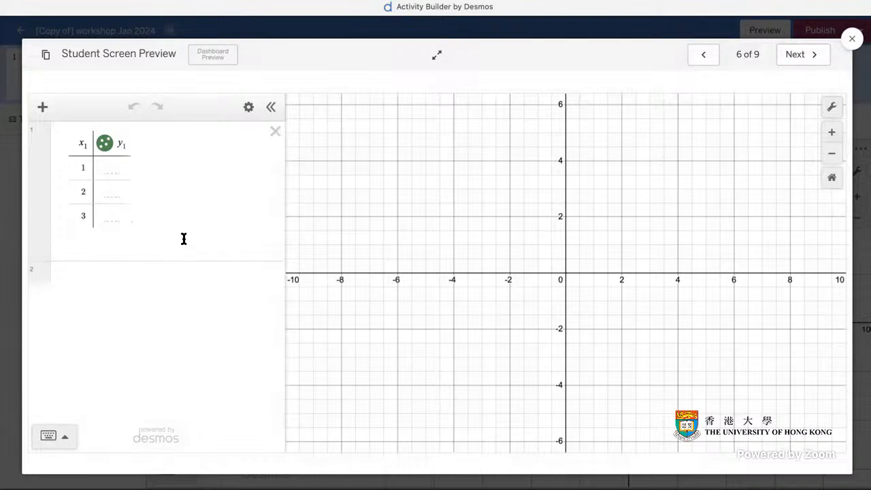
pyautogui.click(851, 39)
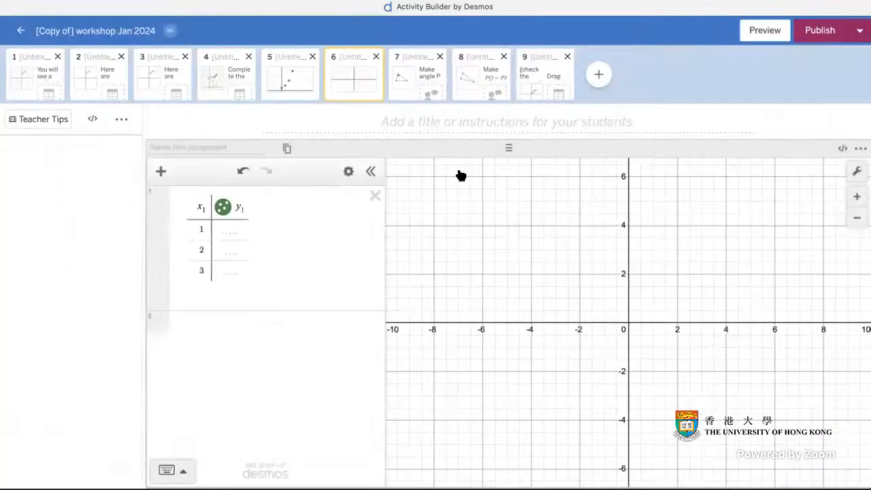
# - Revisit the y = 2^x table on screen 4 and open screen 9 in student preview to check its coordinate table
pyautogui.click(310, 86)
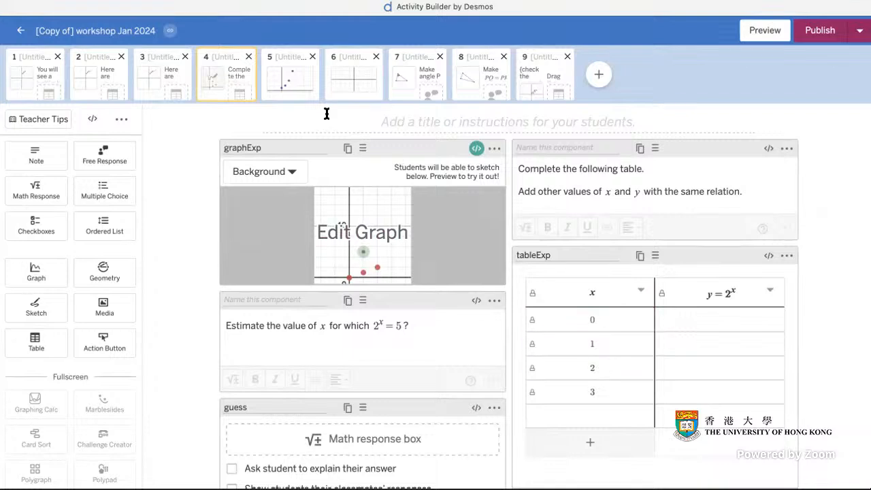
pyautogui.click(578, 296)
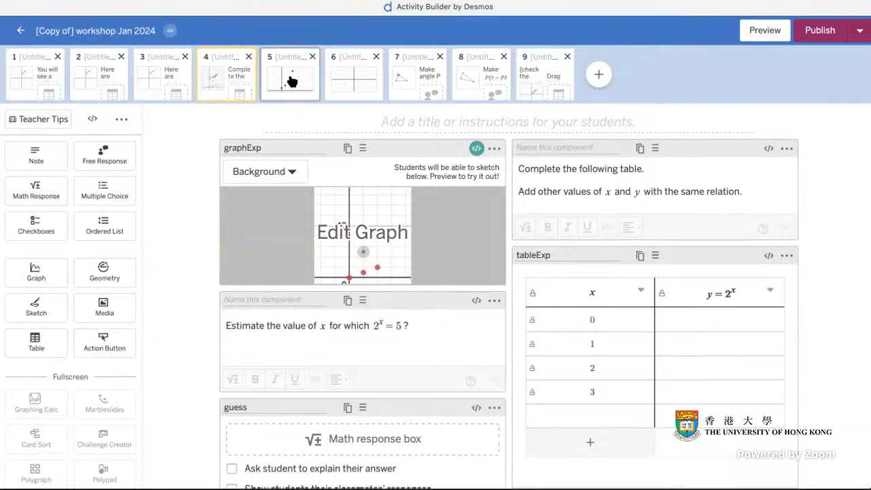
pyautogui.click(548, 75)
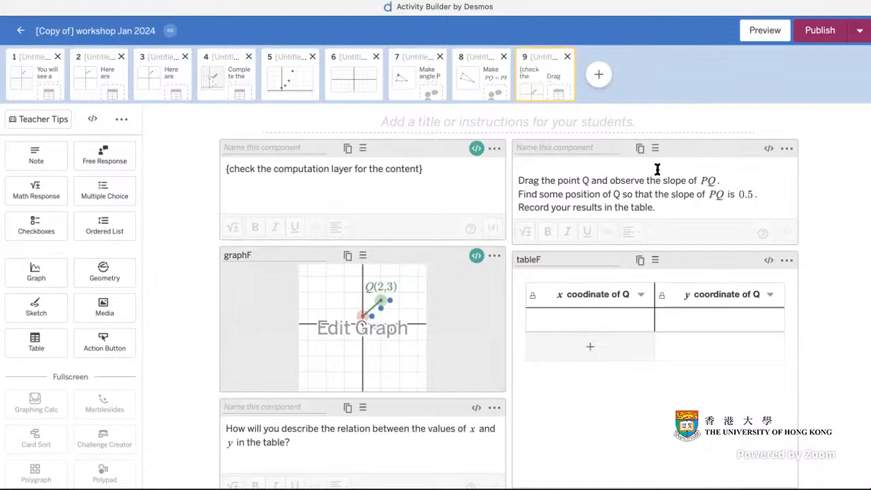
pyautogui.click(764, 32)
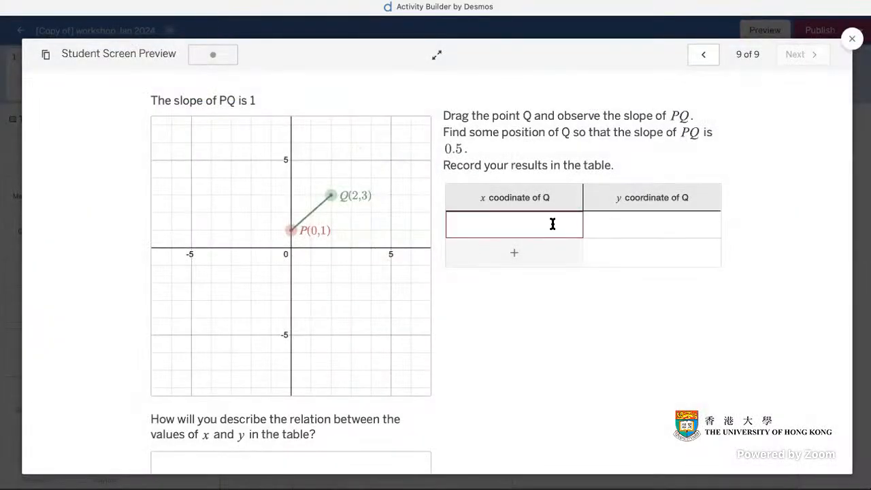
pyautogui.click(552, 224)
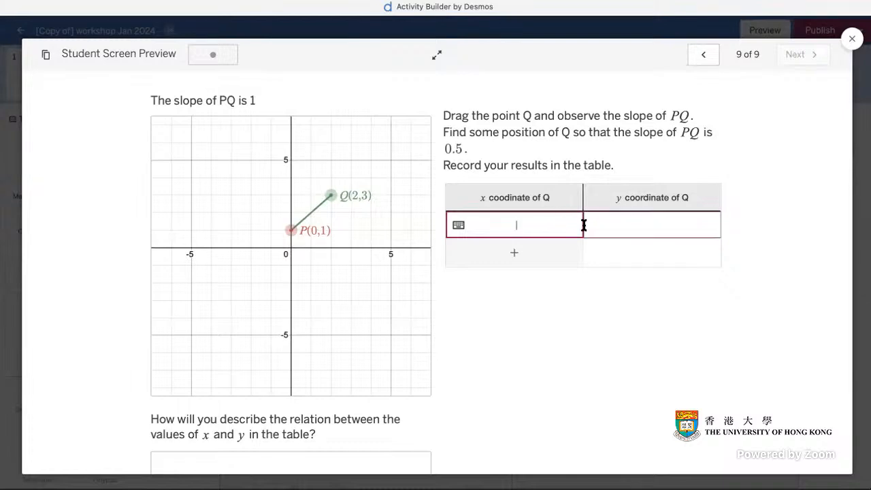
pyautogui.click(645, 223)
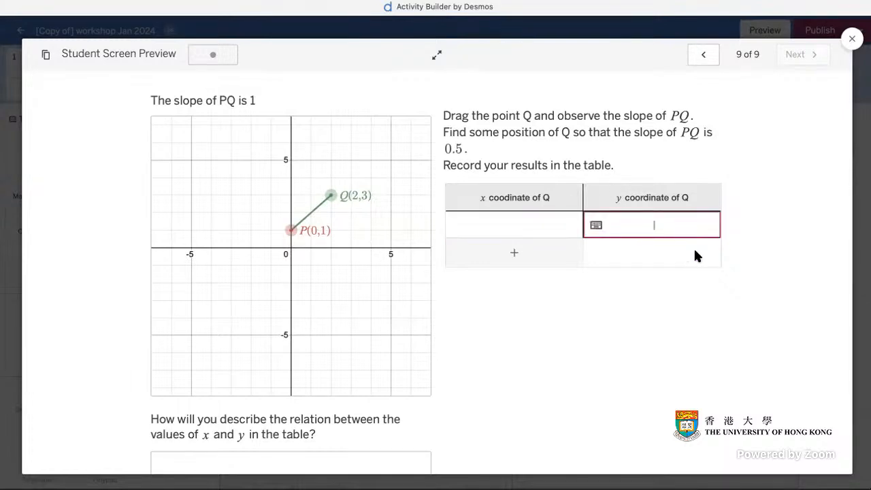
# - Move point Q to (2, 2) on the graph and record x = 2, y = 2 in the table's first row
pyautogui.moveTo(329, 196)
pyautogui.mouseDown()
pyautogui.moveTo(342, 214)
pyautogui.moveTo(324, 222)
pyautogui.moveTo(329, 212)
pyautogui.mouseUp()
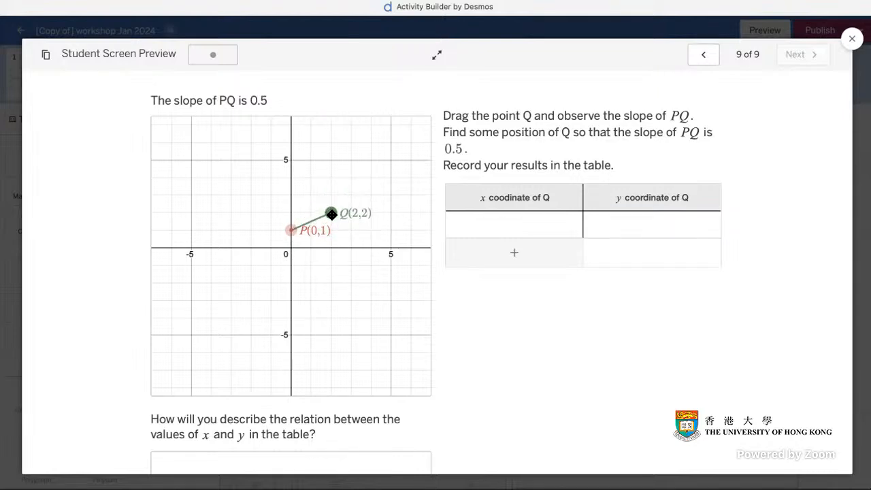
pyautogui.moveTo(333, 211)
pyautogui.mouseDown()
pyautogui.moveTo(226, 311)
pyautogui.moveTo(241, 264)
pyautogui.moveTo(302, 214)
pyautogui.moveTo(328, 211)
pyautogui.mouseUp()
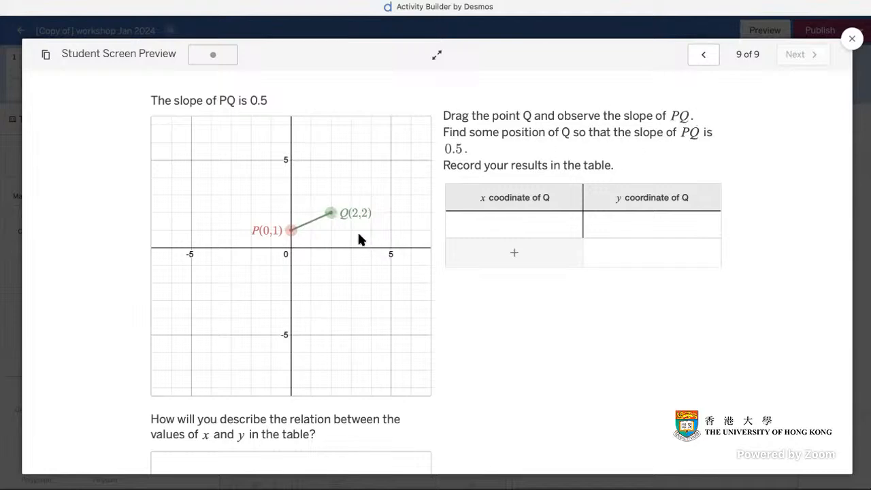
pyautogui.click(532, 229)
pyautogui.write('2')
pyautogui.click(650, 227)
pyautogui.write('2')
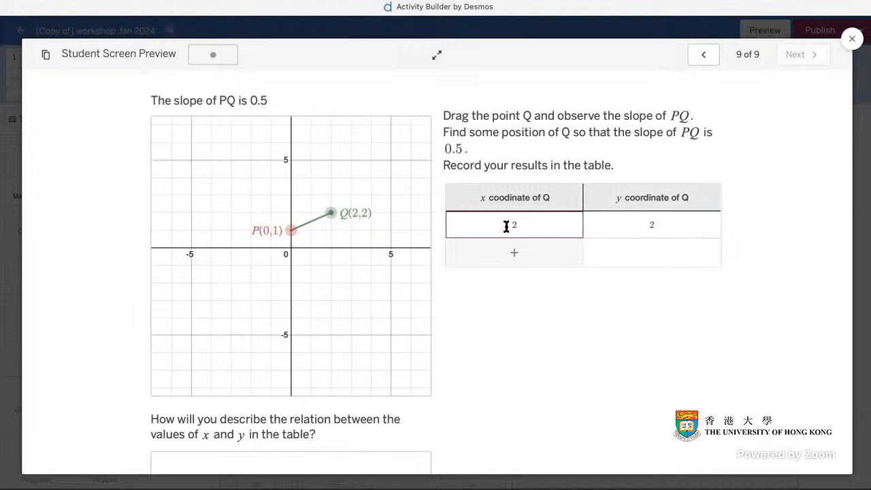
# - Move point Q to (4, 3) and record x = 4, y = 3 in a new table row
pyautogui.moveTo(330, 212); pyautogui.dragTo(370, 194)
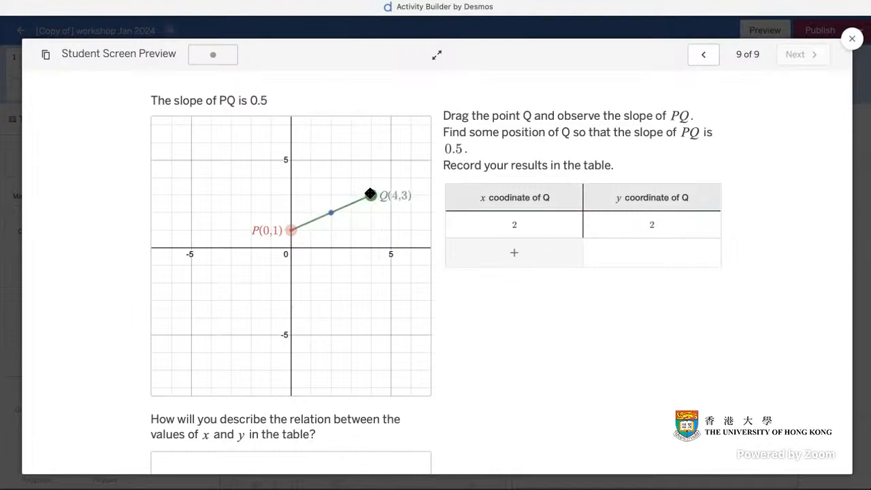
pyautogui.click(516, 249)
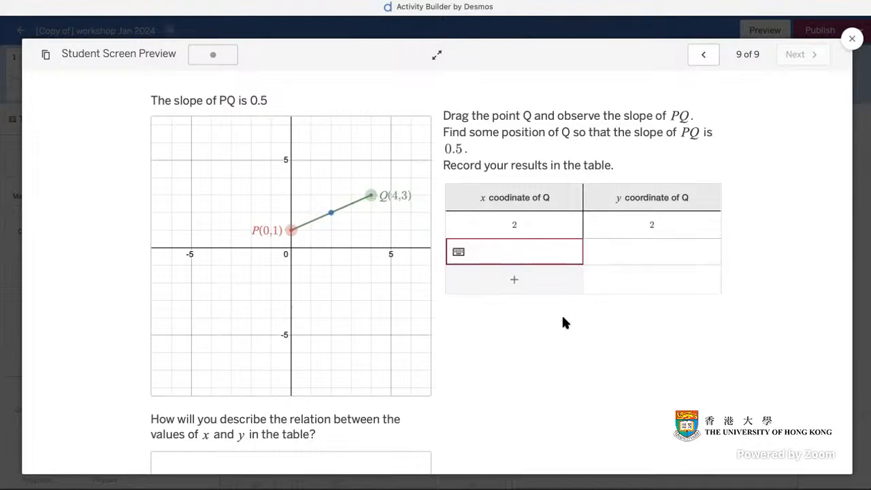
pyautogui.write('4')
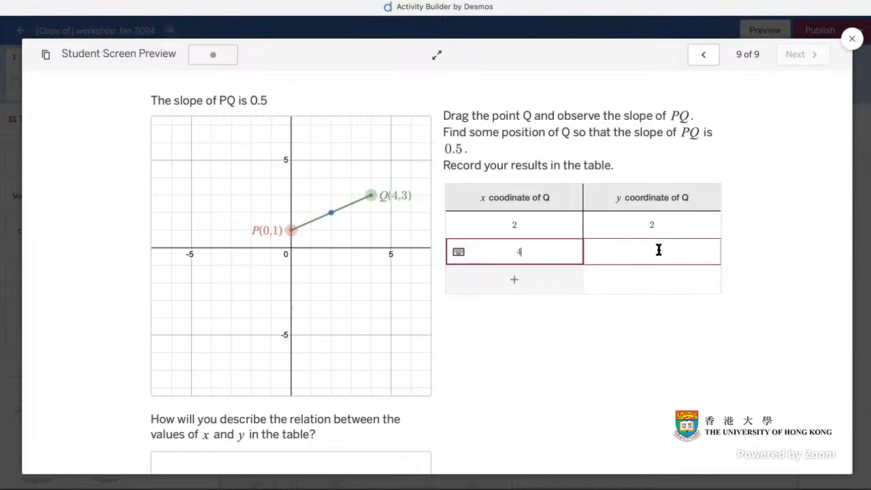
pyautogui.click(658, 249)
pyautogui.write('3')
pyautogui.click(586, 292)
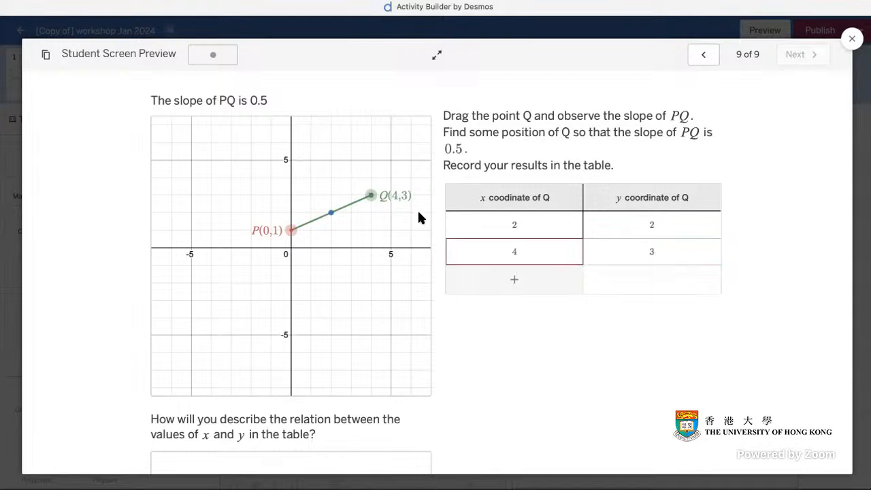
# - Move point Q to (−2, 0) and record x = −2, y = 0 in a third table row
pyautogui.moveTo(372, 195)
pyautogui.mouseDown()
pyautogui.moveTo(229, 252)
pyautogui.moveTo(252, 247)
pyautogui.mouseUp()
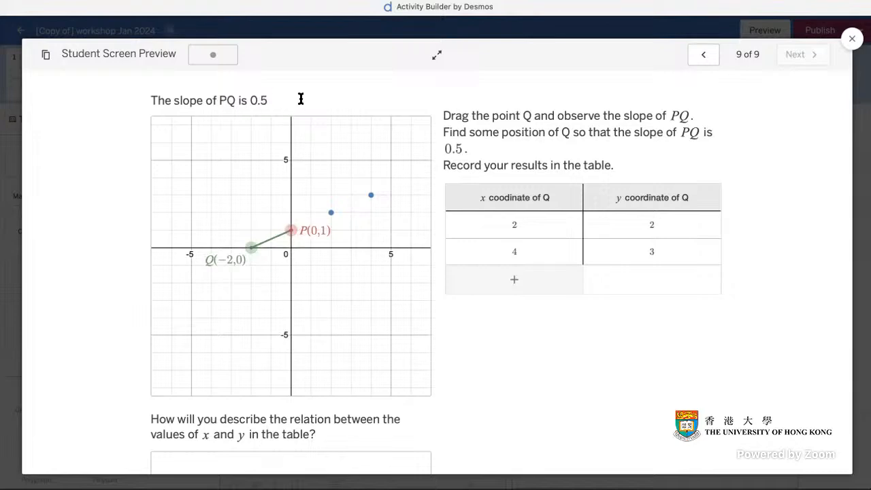
pyautogui.click(516, 280)
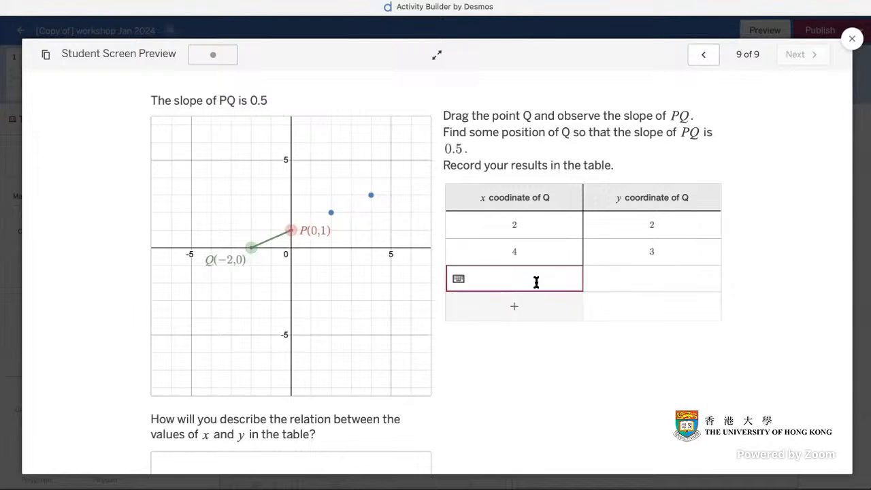
pyautogui.write('-2')
pyautogui.click(637, 279)
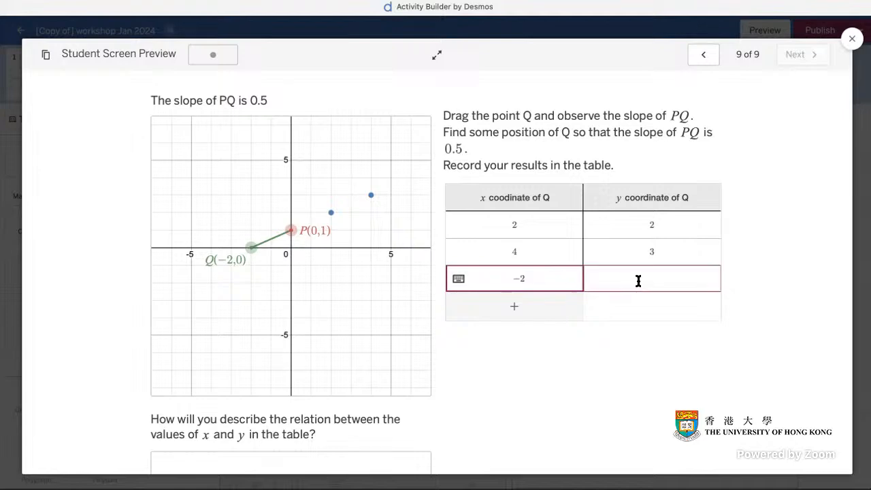
pyautogui.write('0')
pyautogui.click(673, 376)
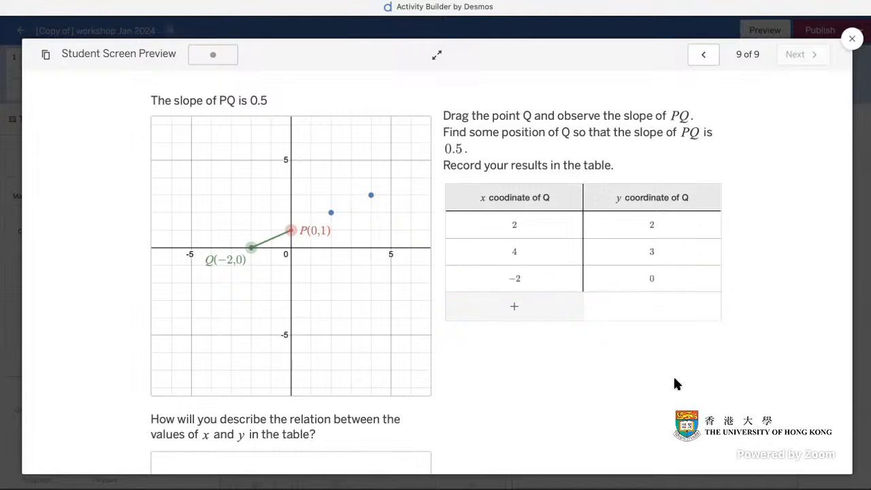
# - Move point Q to (−4, −1) and check the question about the relation between x and y before closing the preview
pyautogui.moveTo(251, 247); pyautogui.dragTo(176, 278)
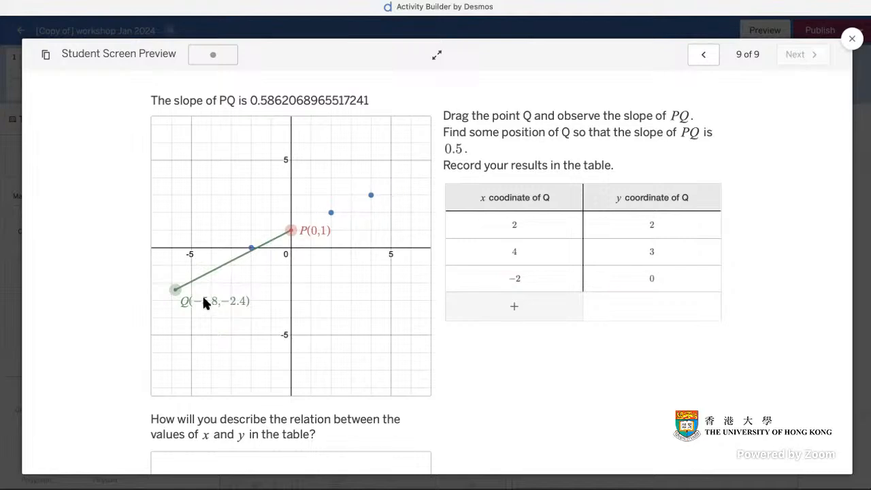
pyautogui.moveTo(173, 295); pyautogui.dragTo(209, 264)
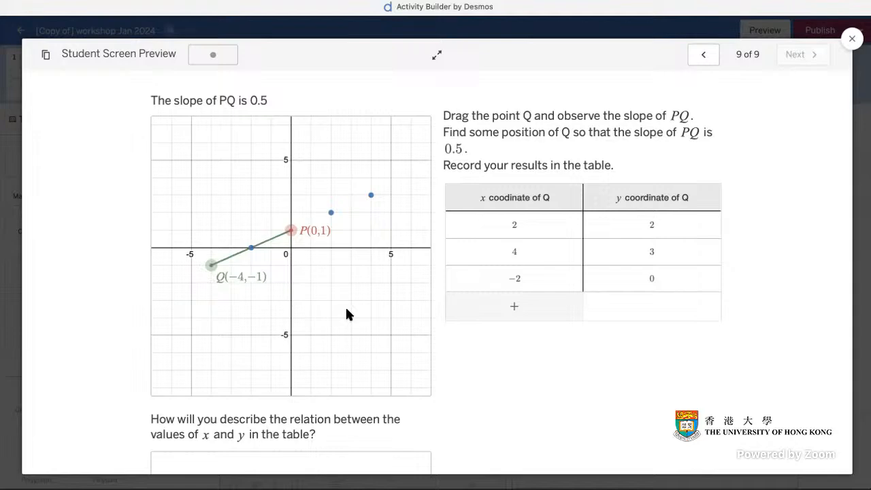
pyautogui.scroll(-3, 369, 438)
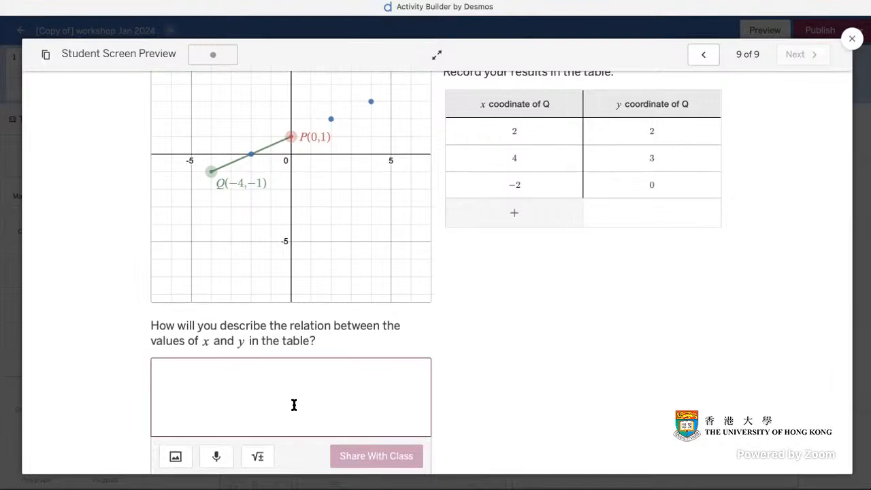
pyautogui.scroll(3, 494, 335)
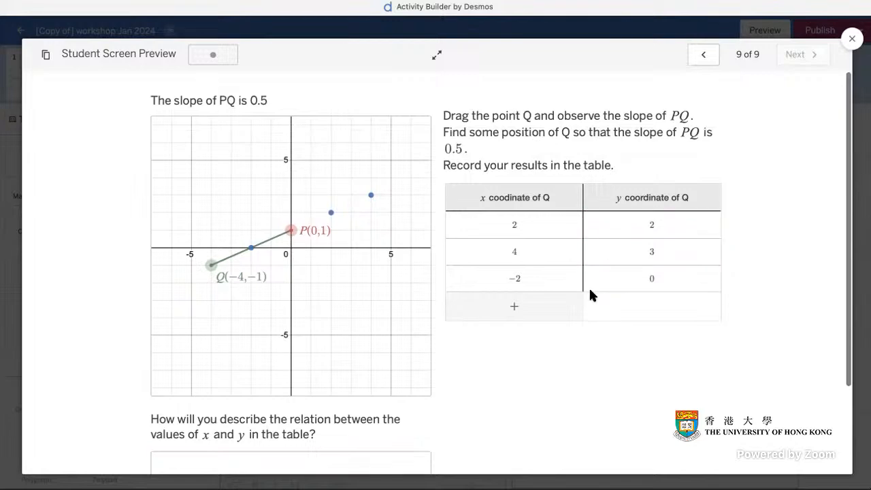
pyautogui.click(852, 39)
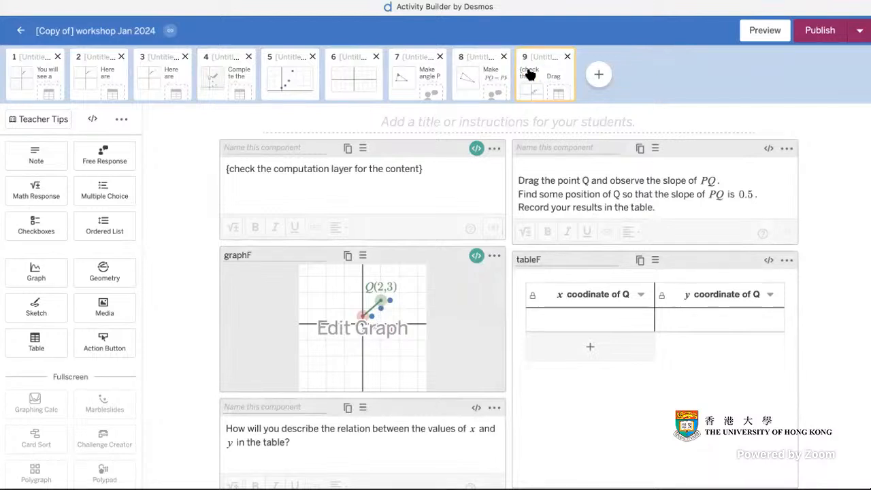
# - Compare the geometry constructions with mark buttons on screens 7 and 8 with the table entry on screen 9
pyautogui.click(479, 72)
pyautogui.click(426, 71)
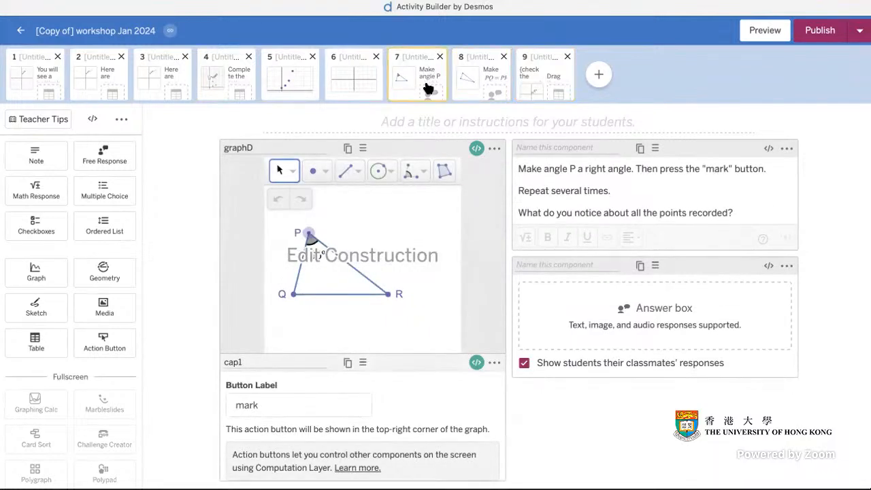
pyautogui.click(473, 82)
pyautogui.click(530, 82)
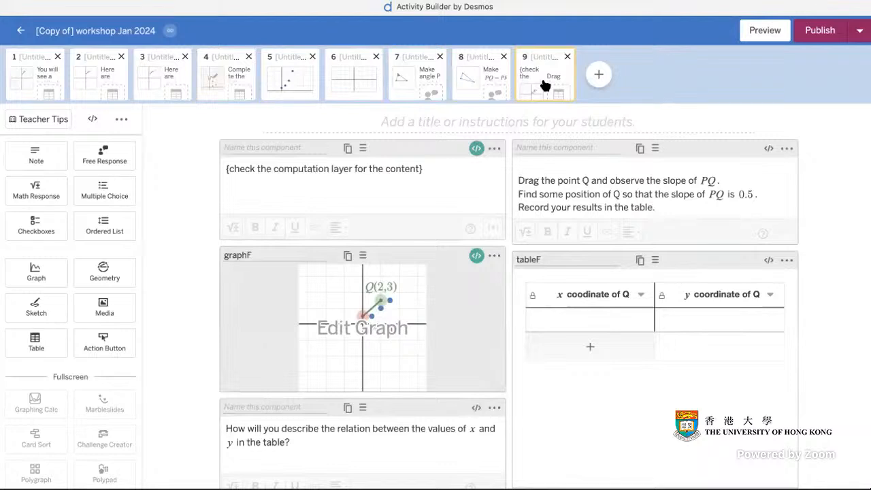
pyautogui.click(626, 324)
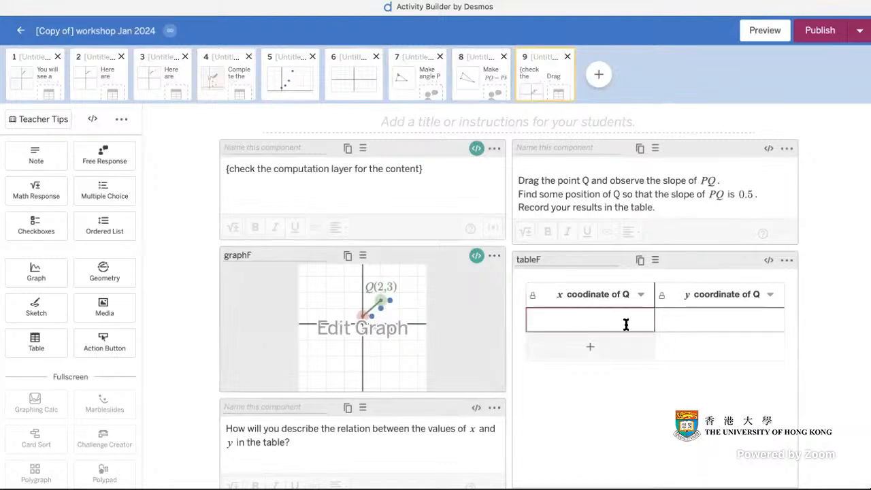
pyautogui.click(478, 81)
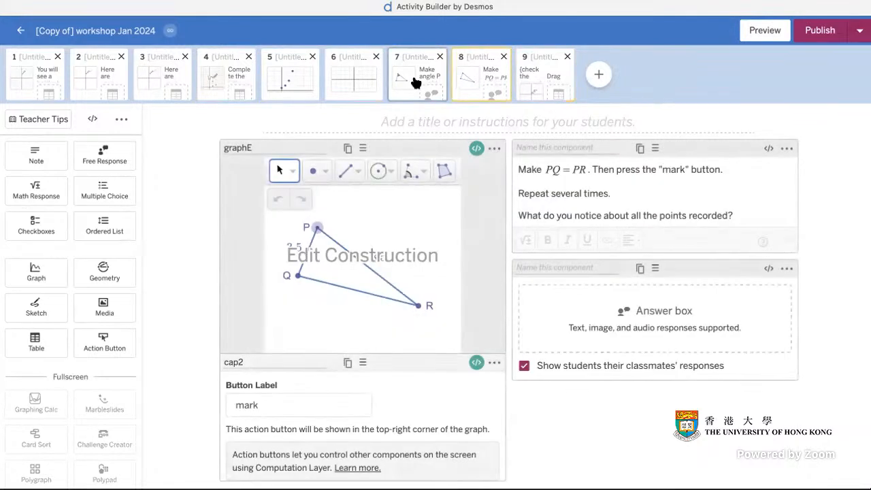
pyautogui.click(415, 82)
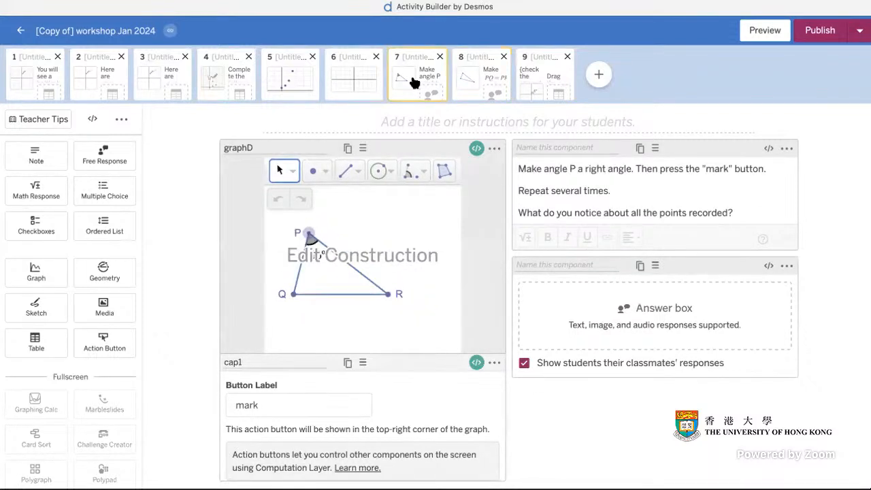